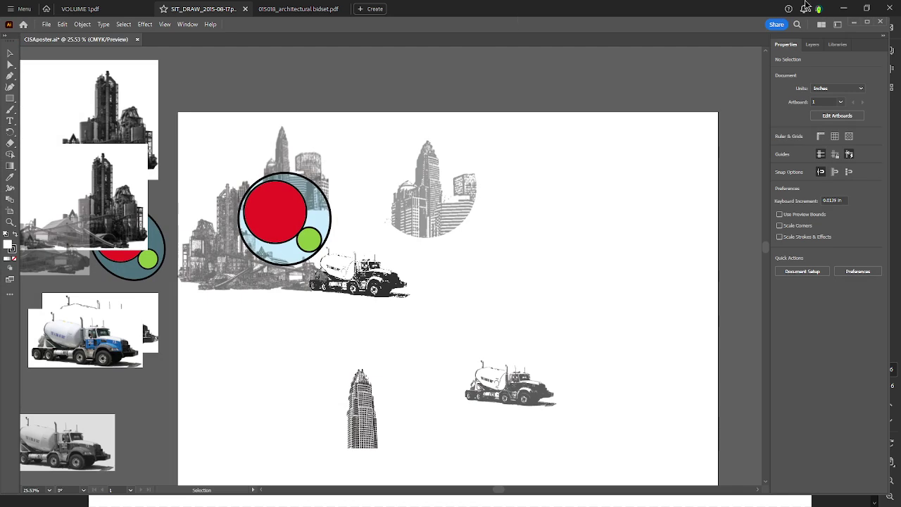
# Step: Switch from Illustrator to the architectural bidset PDF in Acrobat, show its page thumbnails and view sheet A002
pyautogui.click(843, 7)
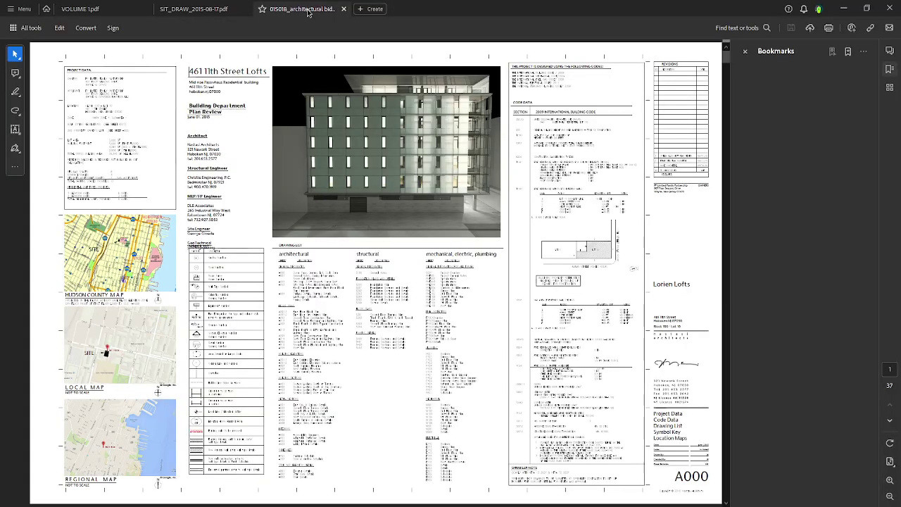
pyautogui.scroll(-2, 519, 229)
pyautogui.scroll(2, 518, 227)
pyautogui.click(890, 87)
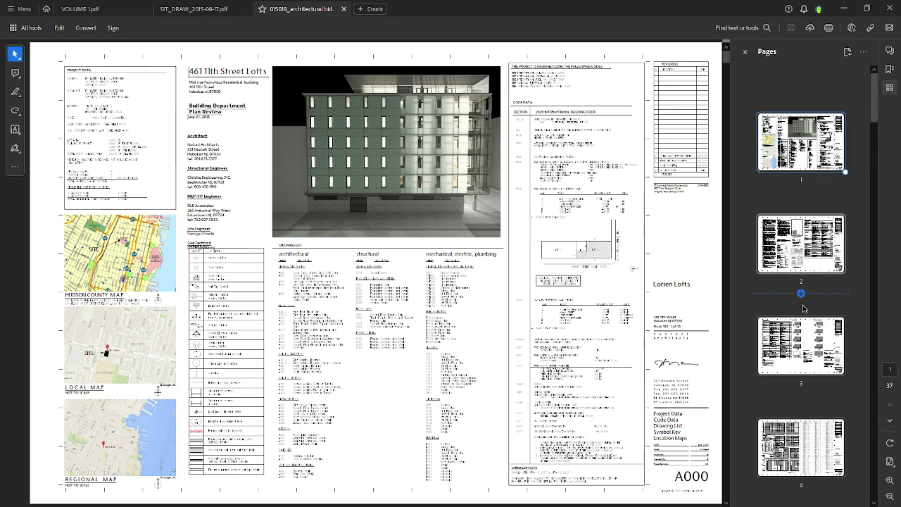
pyautogui.click(804, 342)
pyautogui.click(792, 449)
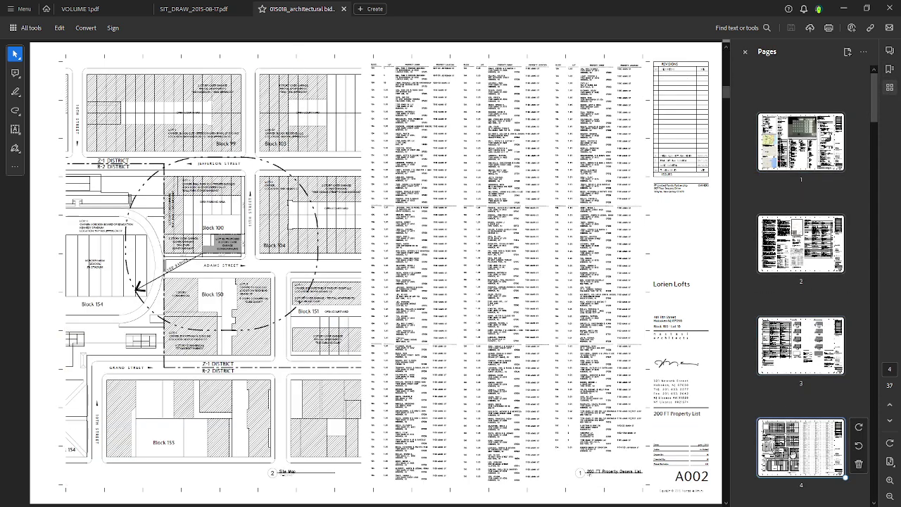
# Step: Browse further through the bidset's page thumbnails and view elevation sheets A304 and A303
pyautogui.scroll(-3, 796, 450)
pyautogui.click(801, 334)
pyautogui.scroll(-10, 809, 401)
pyautogui.click(810, 435)
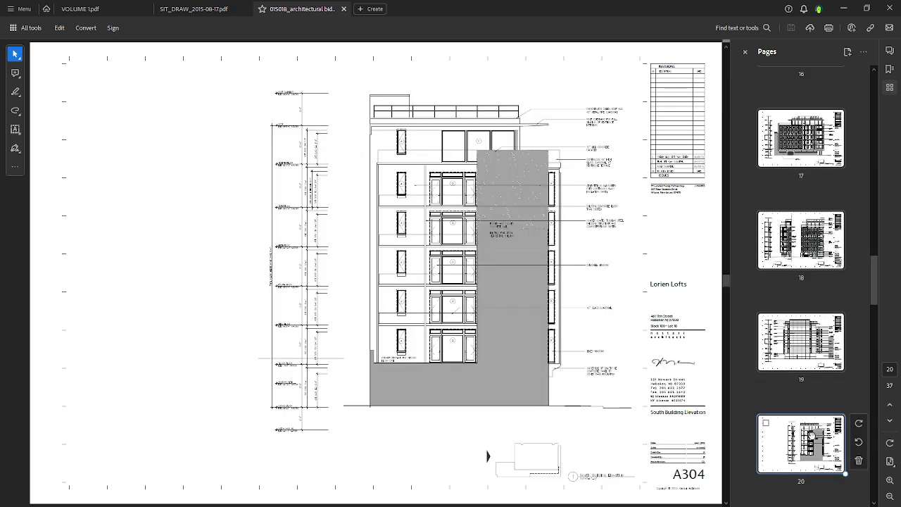
pyautogui.click(805, 336)
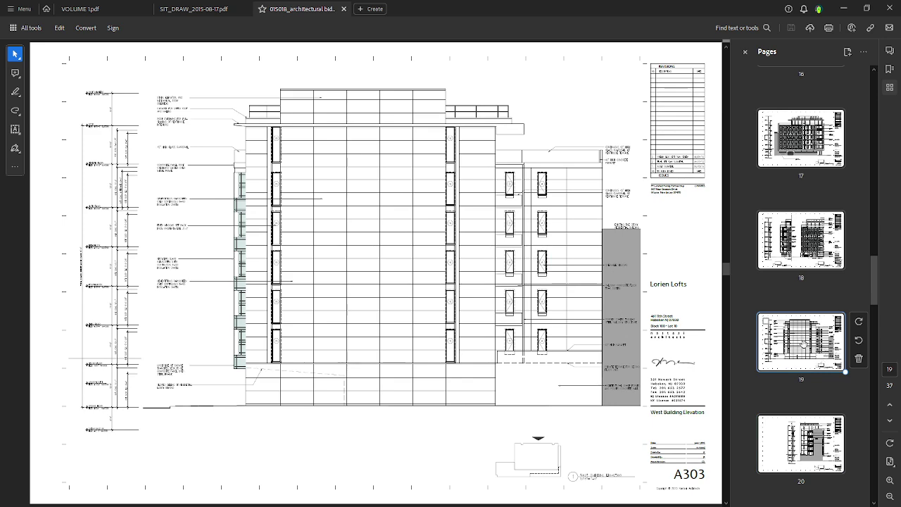
# Step: View elevation sheets A302 and A301.2 through the thumbnails, return to the first thumbnails and check the bidset's bookmarks
pyautogui.scroll(5, 803, 345)
pyautogui.click(801, 457)
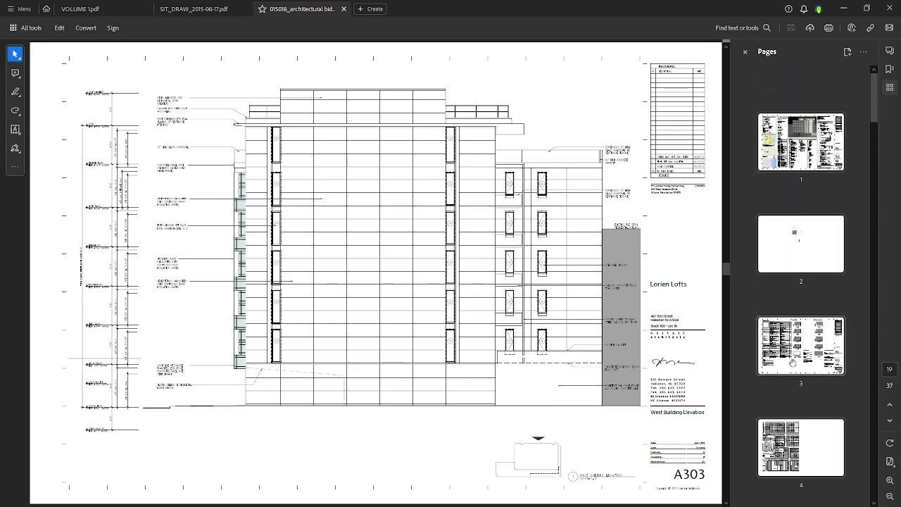
pyautogui.moveTo(790, 276)
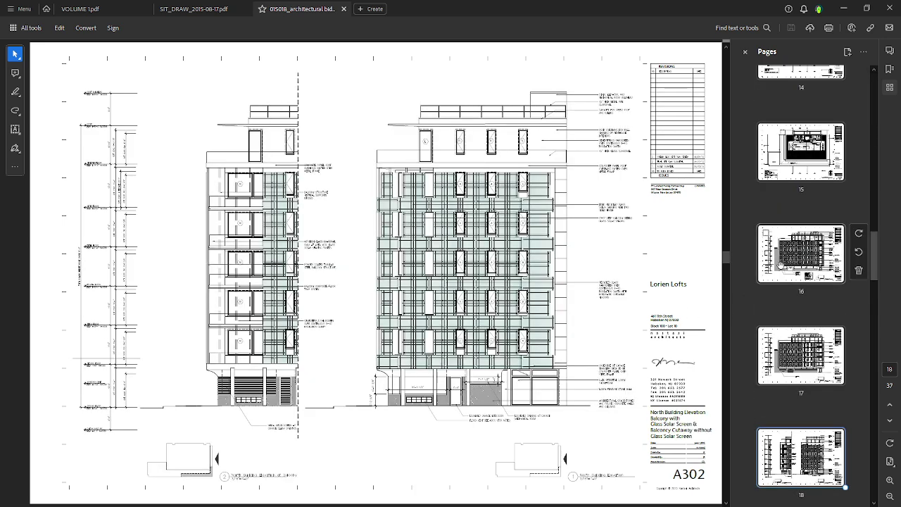
pyautogui.click(800, 356)
pyautogui.scroll(15, 823, 211)
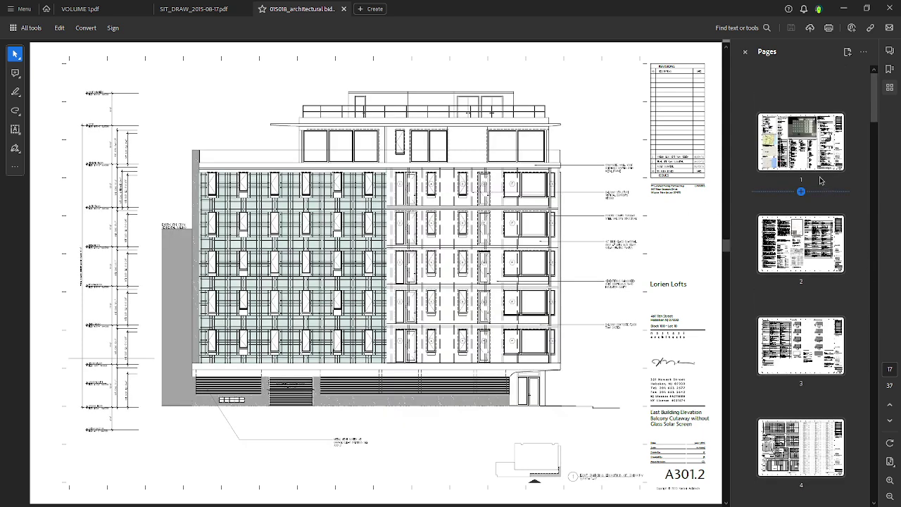
pyautogui.click(889, 70)
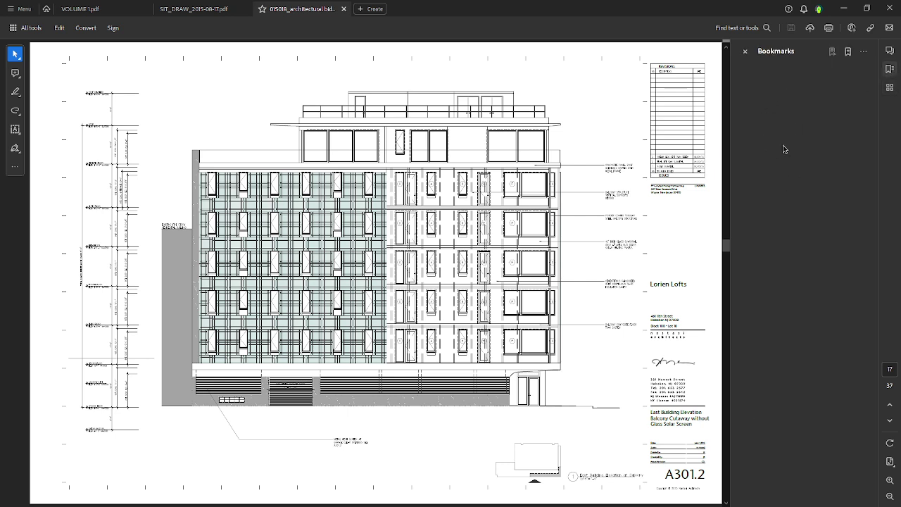
# Step: Switch to the SIT_DRAW_2015-08-17 drawing set and page from its cover sheet G-001 to emergency egress plan G-102
pyautogui.click(187, 15)
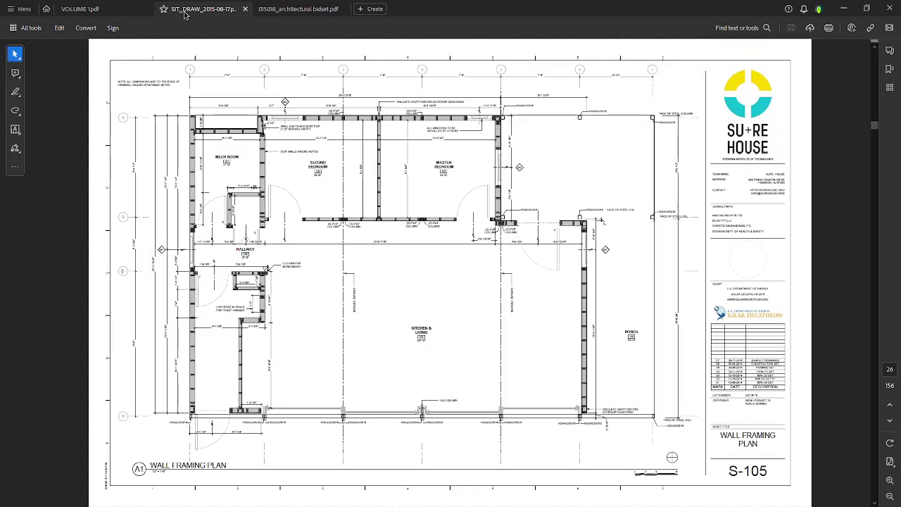
pyautogui.moveTo(874, 126); pyautogui.dragTo(877, 51)
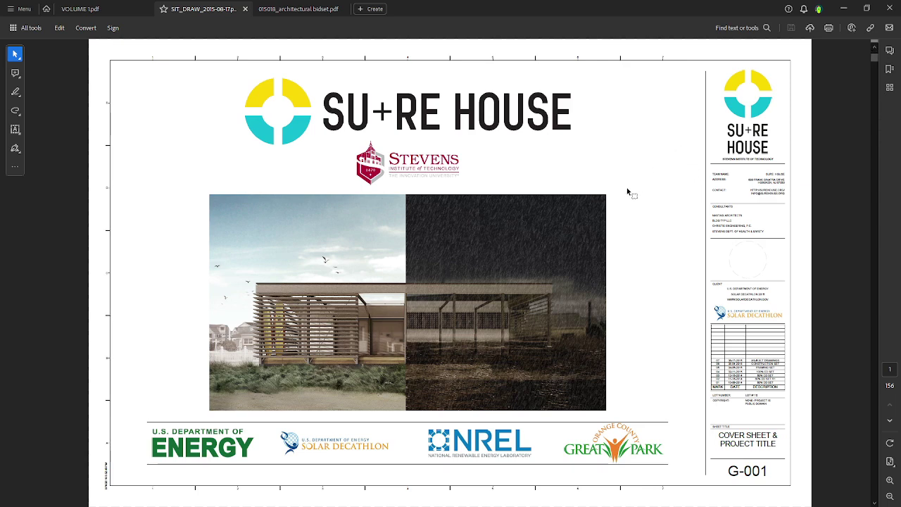
pyautogui.scroll(-3, 688, 166)
pyautogui.scroll(-2, 688, 166)
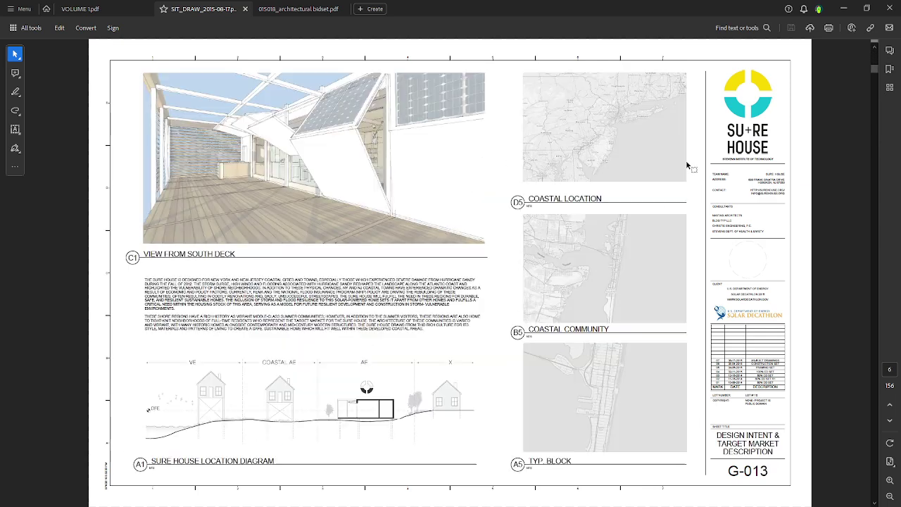
pyautogui.scroll(-2, 688, 165)
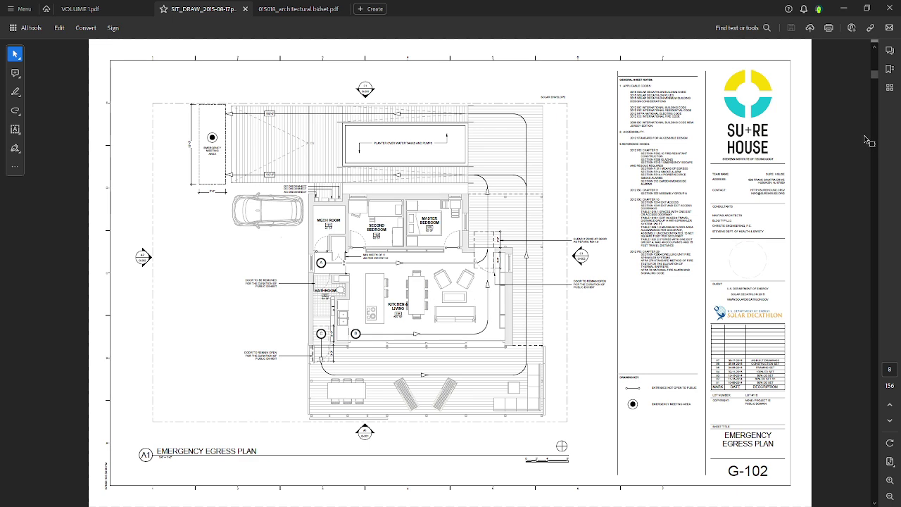
# Step: Show the SU+RE House set's page thumbnails and view sheet G-101, returning to G-102
pyautogui.click(890, 87)
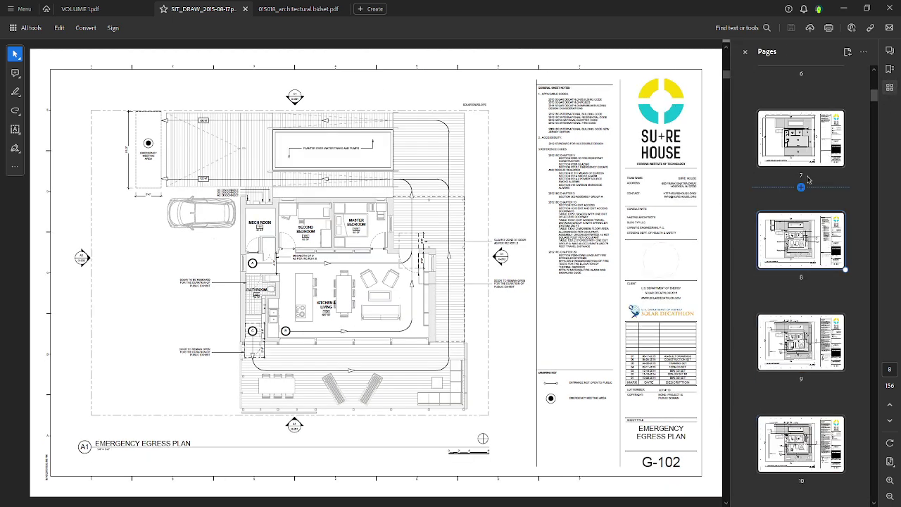
pyautogui.click(803, 140)
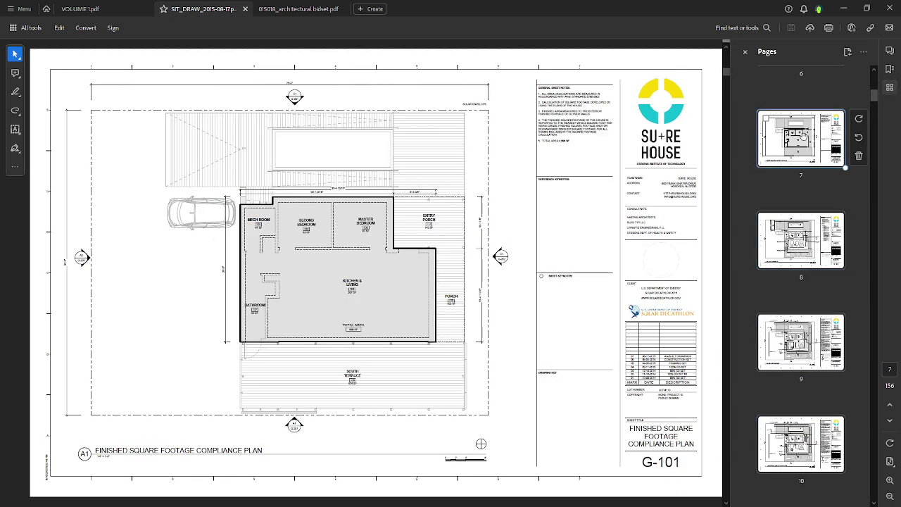
pyautogui.click(803, 238)
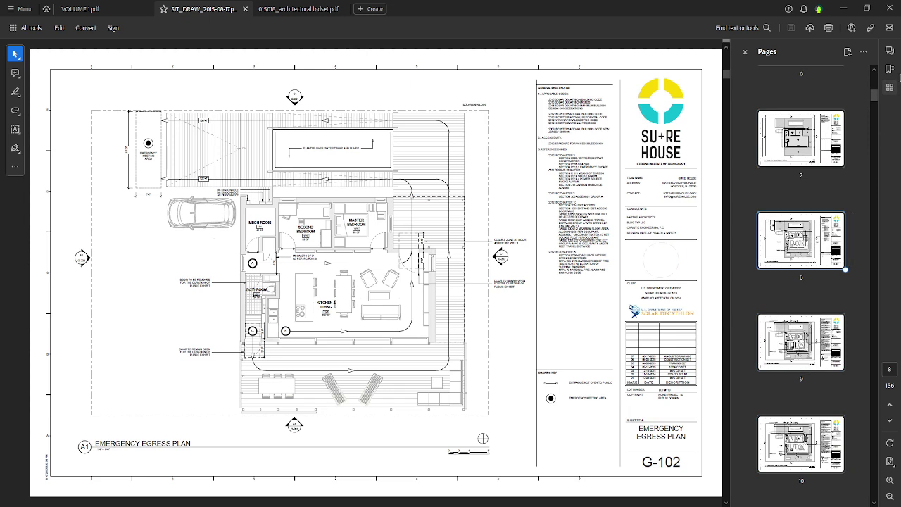
# Step: Show the bookmarks, expand A-ARCHITECTURE to view roof plan A-111 and building section A-313, and collapse the group again
pyautogui.click(890, 71)
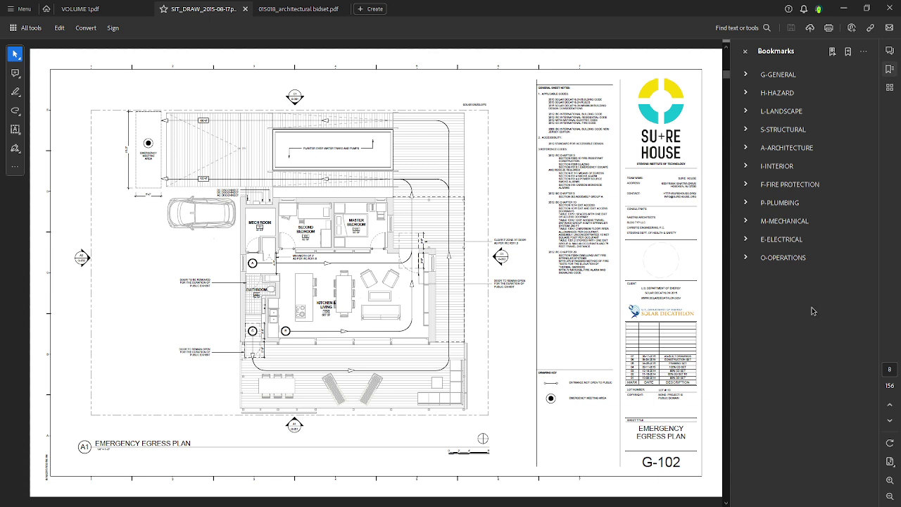
pyautogui.click(784, 148)
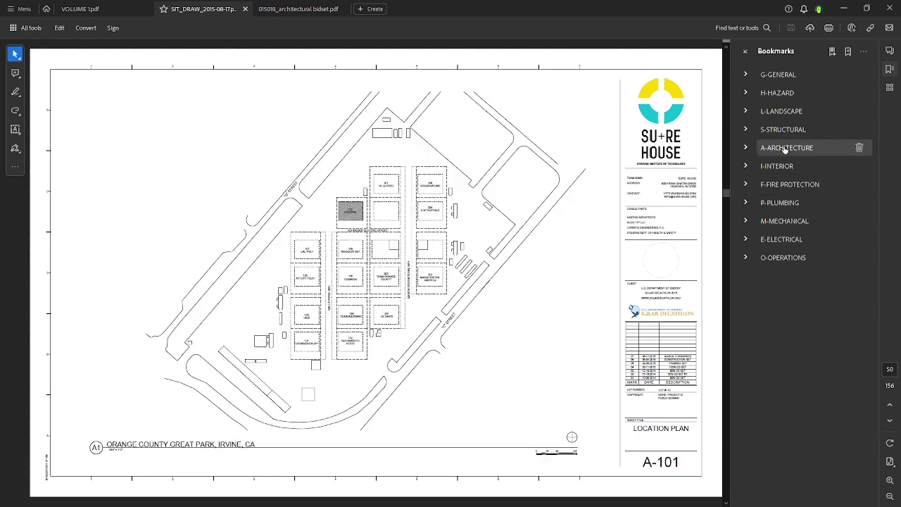
pyautogui.click(746, 148)
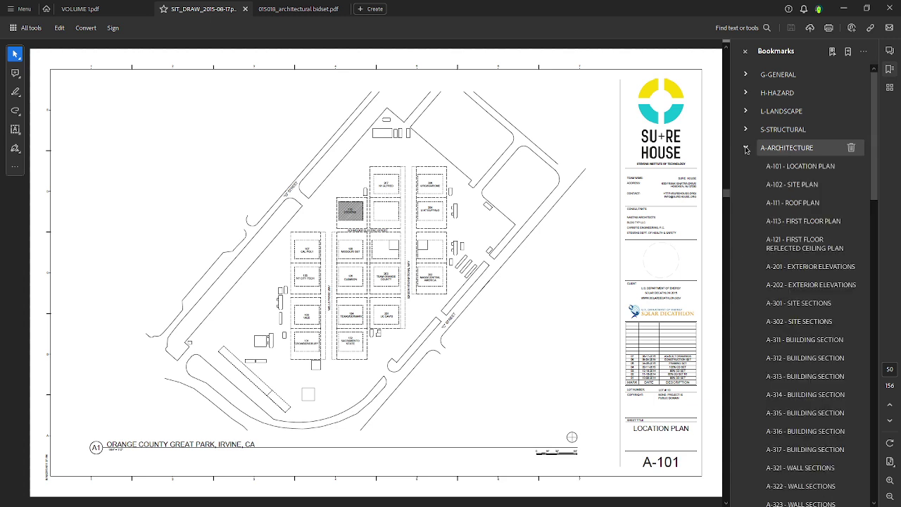
pyautogui.click(796, 203)
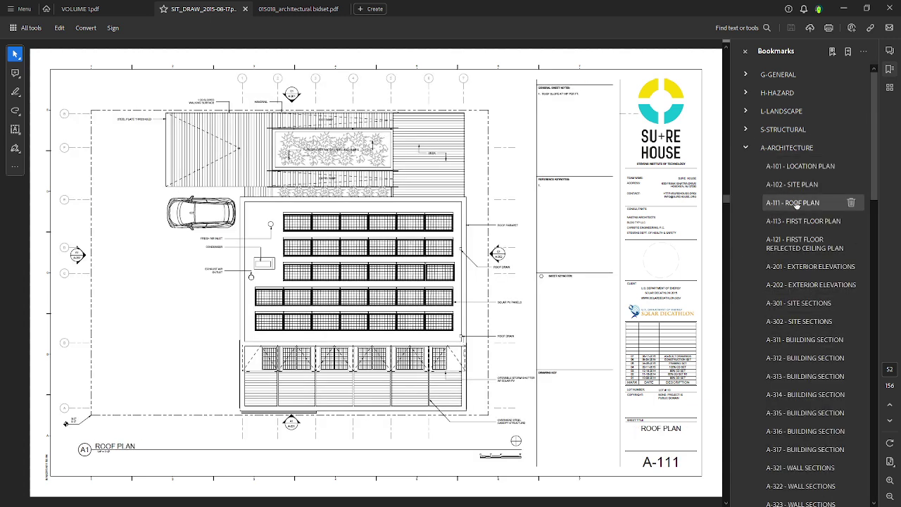
pyautogui.click(819, 379)
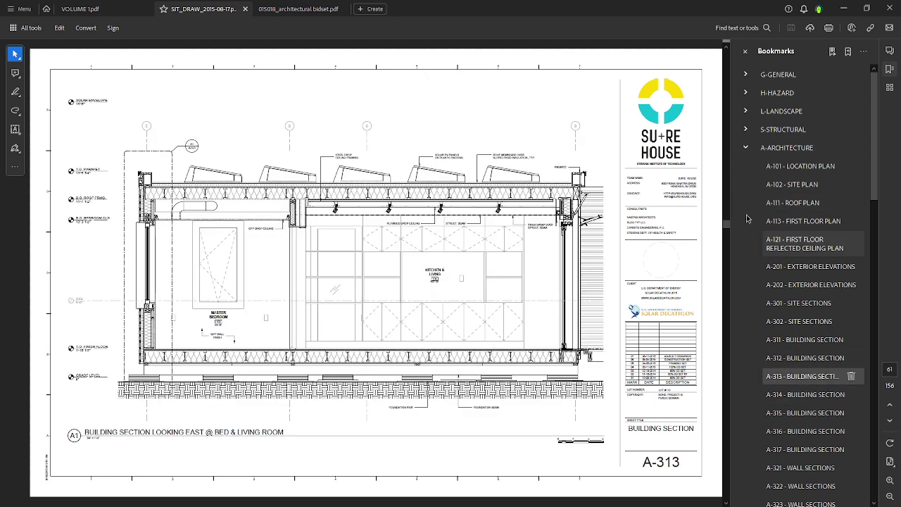
pyautogui.click(837, 150)
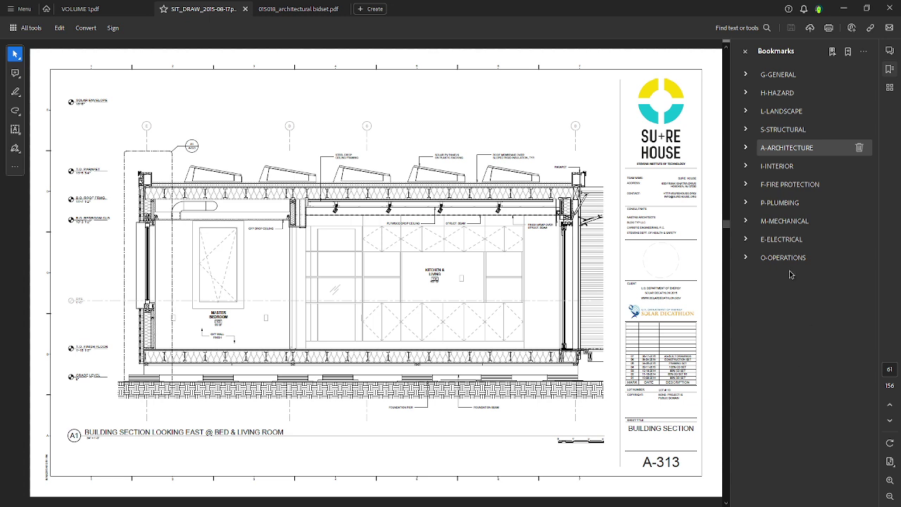
# Step: Check the architectural bidset's bookmarks again, and switch to VOLUME 1.pdf at its title sheet GI001
pyautogui.click(307, 12)
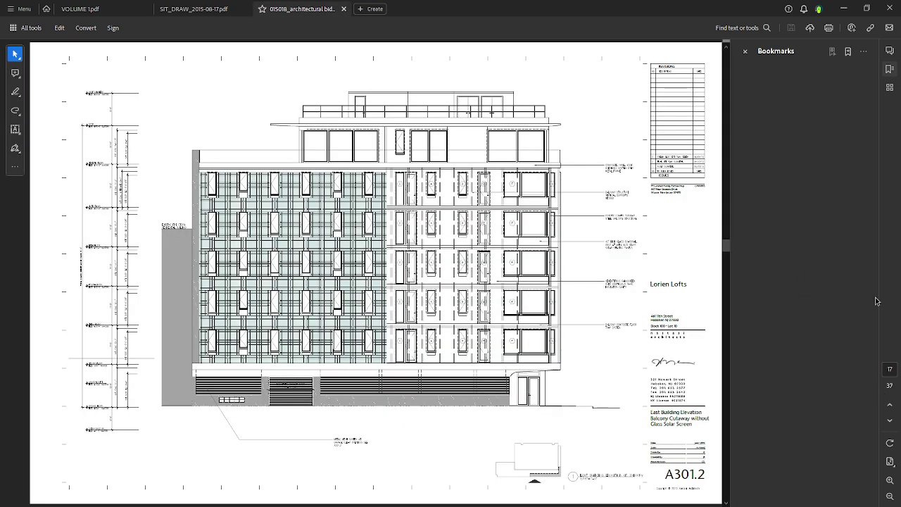
pyautogui.click(127, 10)
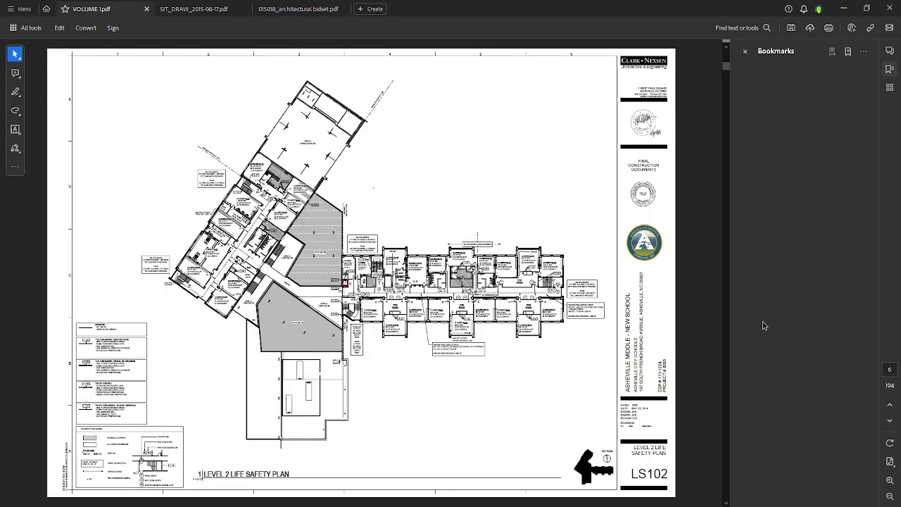
pyautogui.scroll(1, 699, 61)
pyautogui.moveTo(728, 66); pyautogui.dragTo(727, 62)
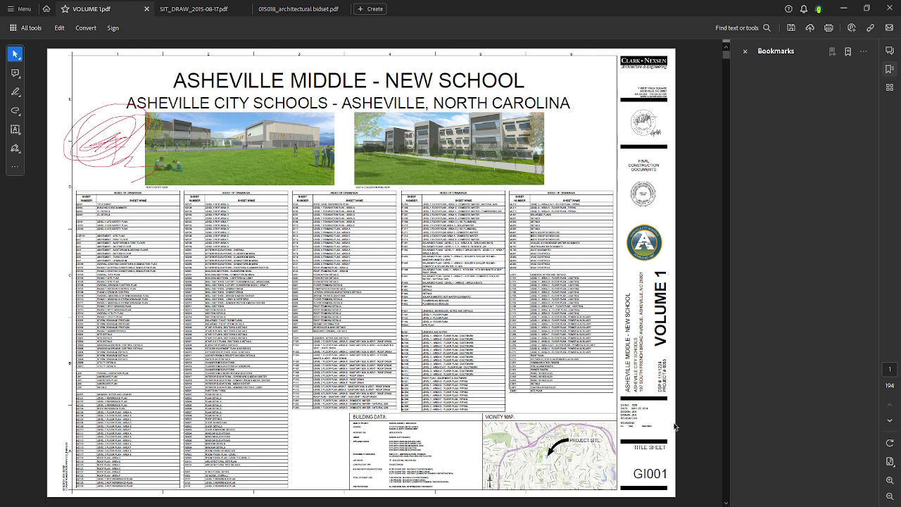
# Step: Browse the page thumbnails of VOLUME 1.pdf, view sheet CE111 and return to the first thumbnails
pyautogui.click(890, 387)
pyautogui.click(889, 88)
pyautogui.scroll(-20, 795, 415)
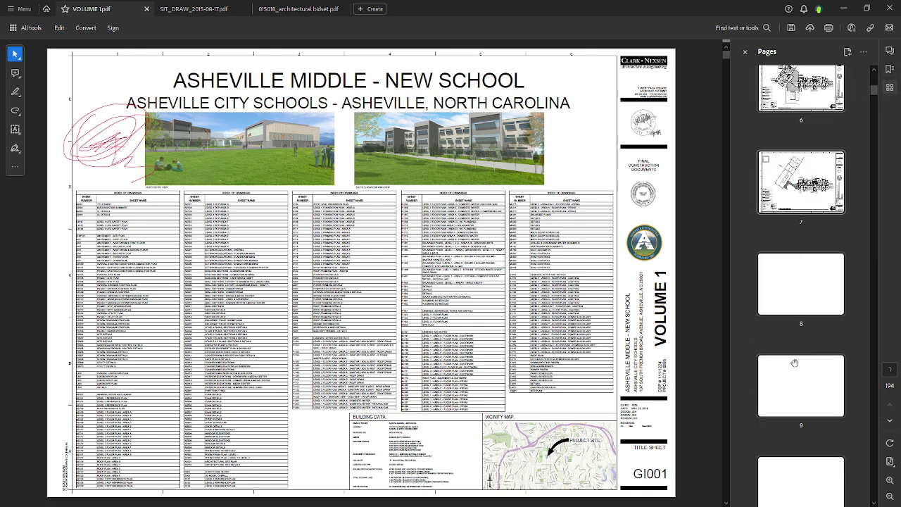
pyautogui.click(801, 470)
pyautogui.scroll(-5, 797, 424)
pyautogui.scroll(-12, 796, 424)
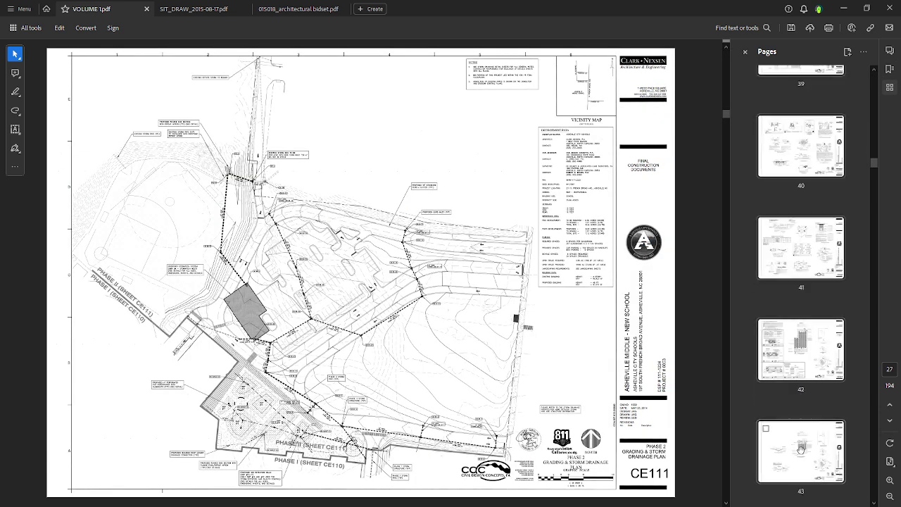
pyautogui.scroll(-4, 806, 439)
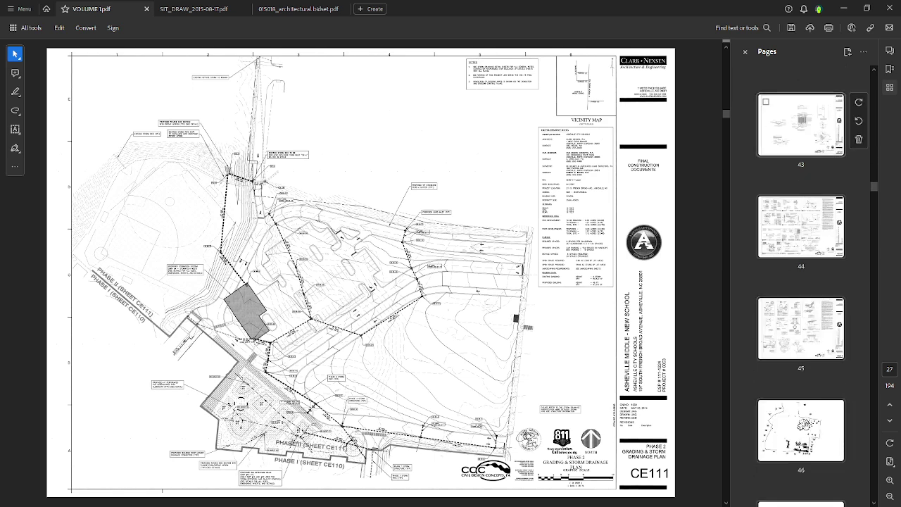
pyautogui.scroll(-3, 806, 437)
pyautogui.scroll(20, 806, 421)
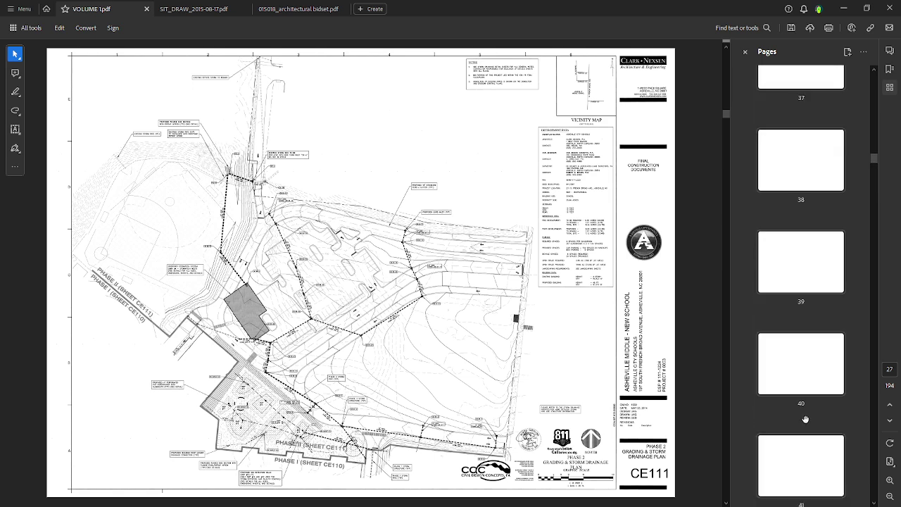
pyautogui.scroll(6, 804, 419)
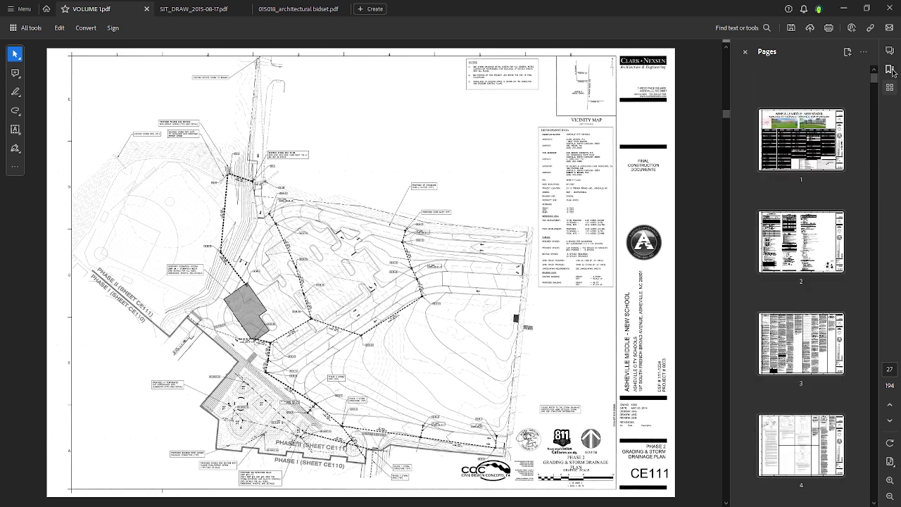
# Step: Show the bookmarks of VOLUME 1.pdf and return the document to title sheet GI001
pyautogui.click(889, 69)
pyautogui.scroll(3, 699, 256)
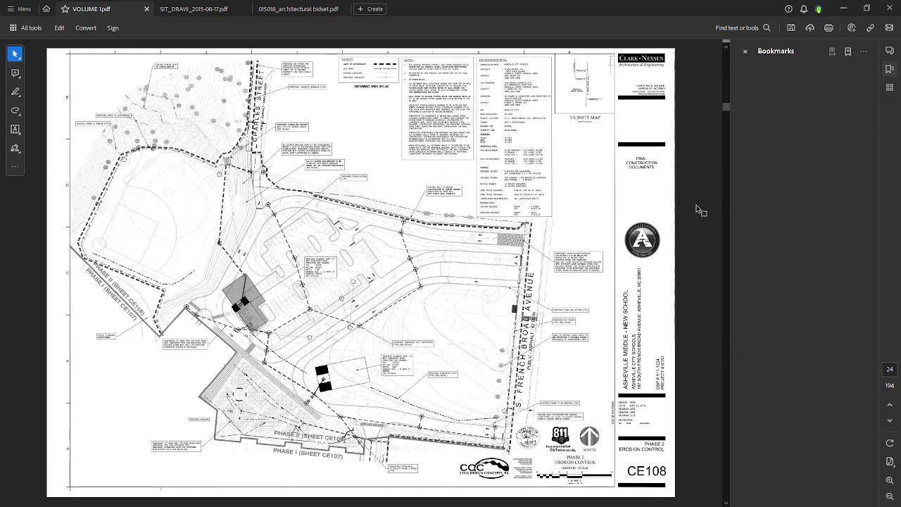
pyautogui.moveTo(725, 114); pyautogui.dragTo(728, 48)
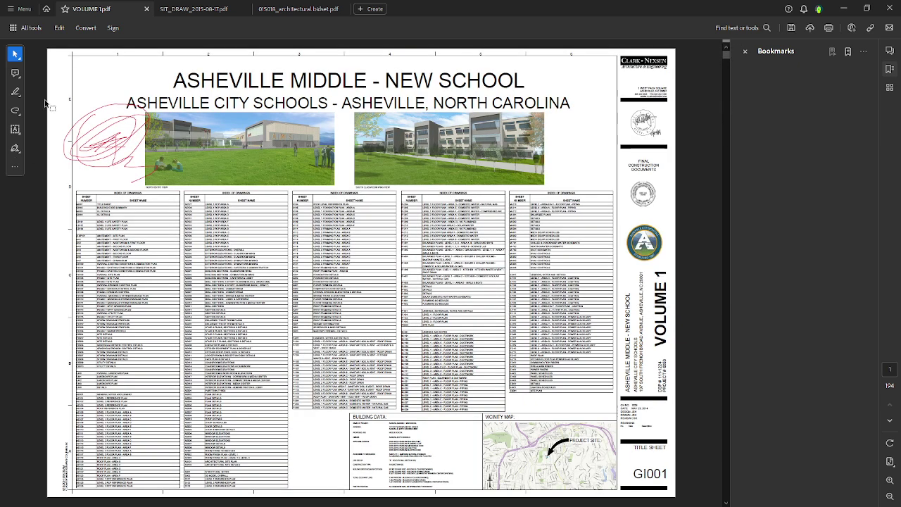
# Step: Delete the red freehand scribble beside the school rendering on title sheet GI001 and hide the bookmarks
pyautogui.click(141, 166)
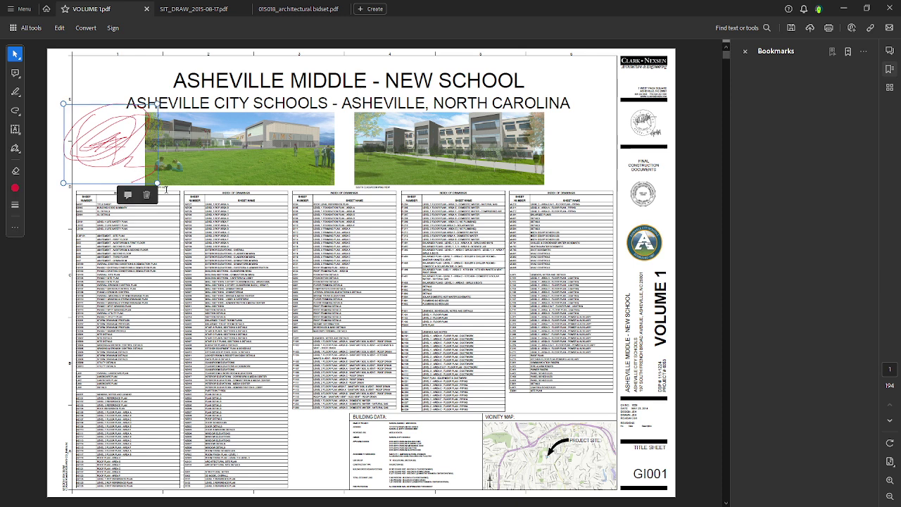
pyautogui.click(167, 190)
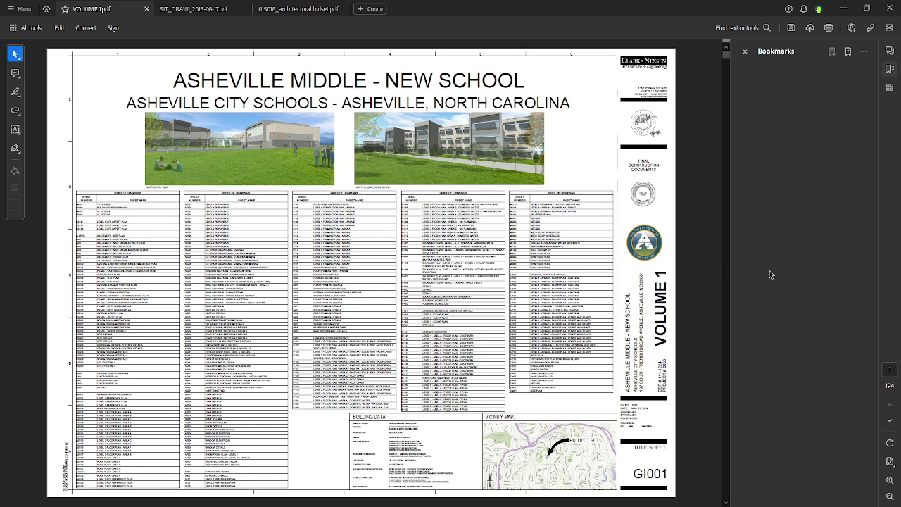
pyautogui.click(889, 71)
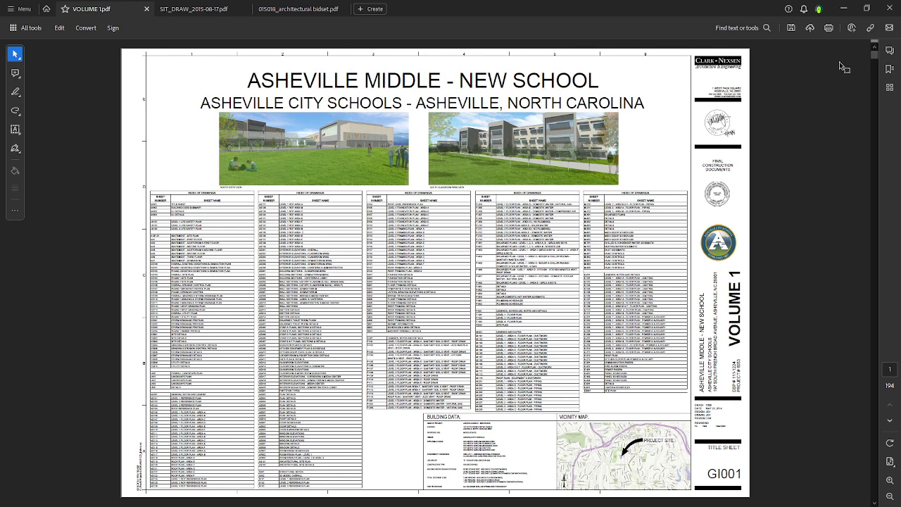
# Step: Show the bookmarks and add one named "Spatial: List of Sheets" for title sheet GI001
pyautogui.click(888, 71)
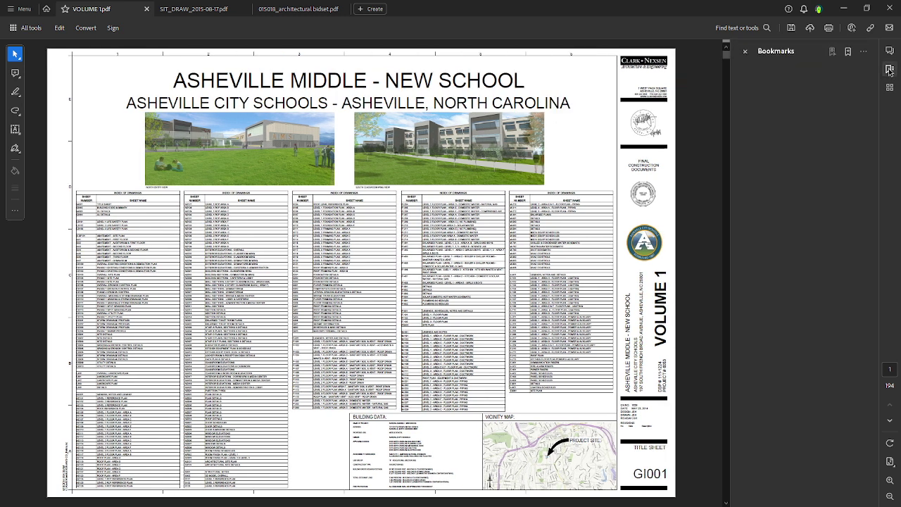
pyautogui.click(848, 55)
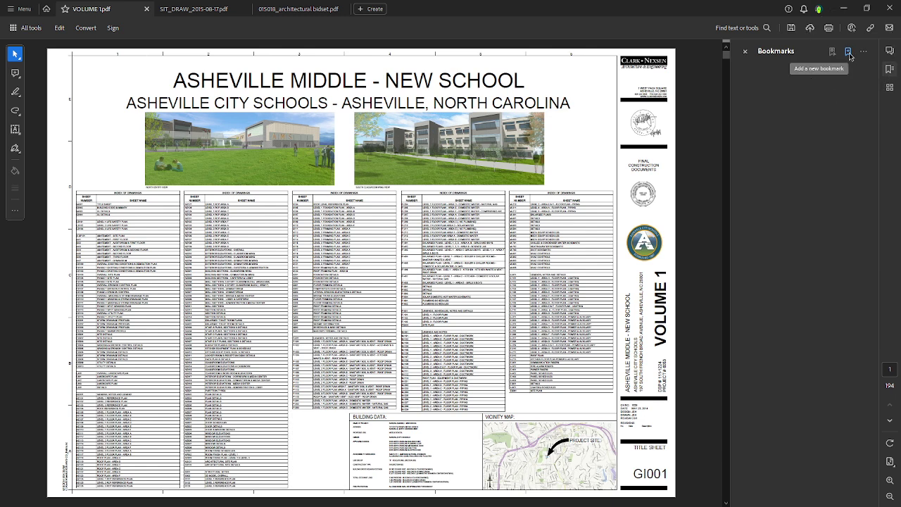
pyautogui.click(848, 55)
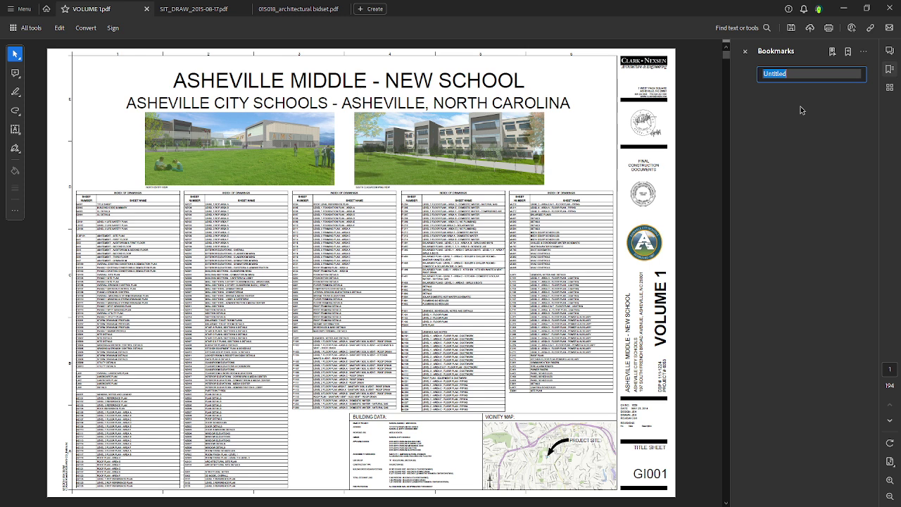
pyautogui.write('Spatio')
pyautogui.press('BackSpace')
pyautogui.write('al')
pyautogui.write(':')
pyautogui.write('Key')
pyautogui.write(' page')
pyautogui.press('BackSpace')
pyautogui.press('BackSpace')
pyautogui.press('BackSpace')
pyautogui.press('BackSpace')
pyautogui.press('BackSpace')
pyautogui.press('BackSpace')
pyautogui.press('BackSpace')
pyautogui.press('BackSpace')
pyautogui.write('Table of Contens')
pyautogui.press('BackSpace')
pyautogui.press('BackSpace')
pyautogui.press('BackSpace')
pyautogui.press('BackSpace')
pyautogui.press('BackSpace')
pyautogui.press('BackSpace')
pyautogui.press('BackSpace')
pyautogui.press('BackSpace')
pyautogui.press('BackSpace')
pyautogui.press('BackSpace')
pyautogui.press('BackSpace')
pyautogui.press('BackSpace')
pyautogui.press('BackSpace')
pyautogui.press('BackSpace')
pyautogui.press('BackSpace')
pyautogui.press('BackSpace')
pyautogui.write('List of Sheets')
pyautogui.click(785, 164)
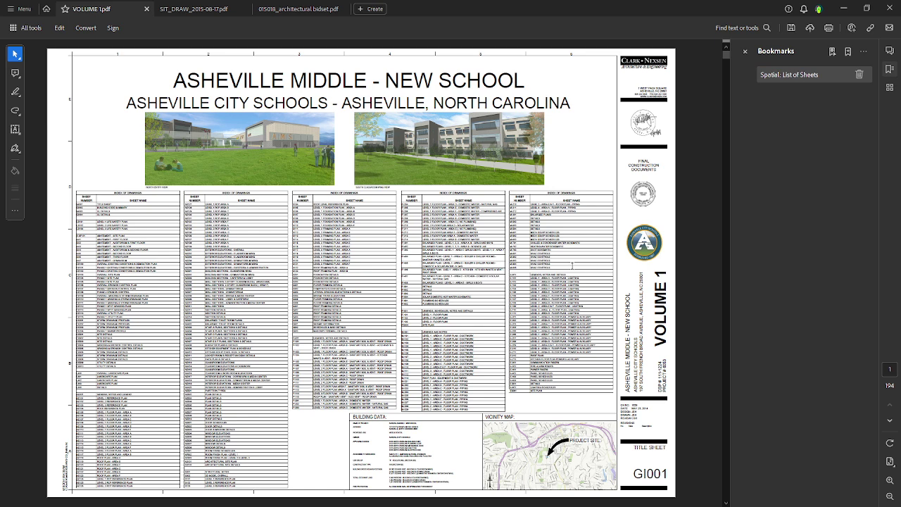
# Step: Go to sheet LS101, the Level 1 Life Safety Plan, and bookmark it as "Level 1 LSP"
pyautogui.scroll(-1, 542, 257)
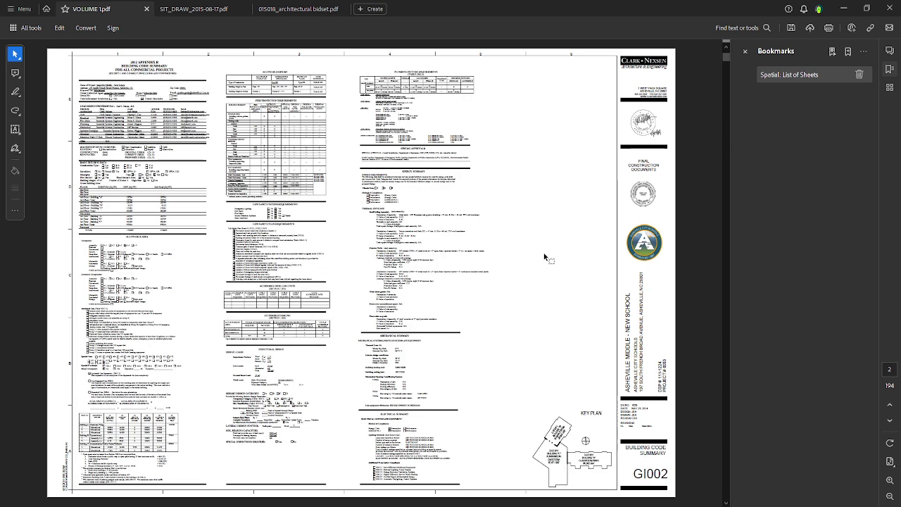
pyautogui.scroll(-4, 520, 255)
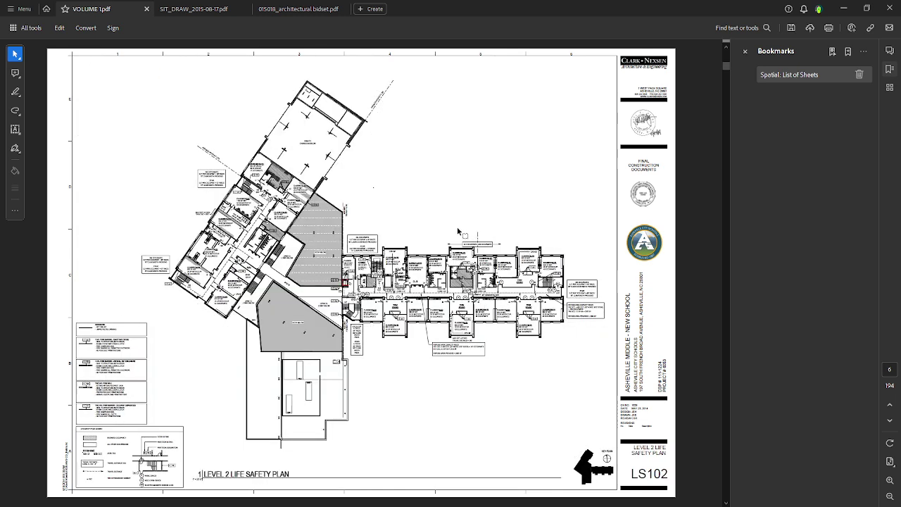
pyautogui.scroll(1, 463, 233)
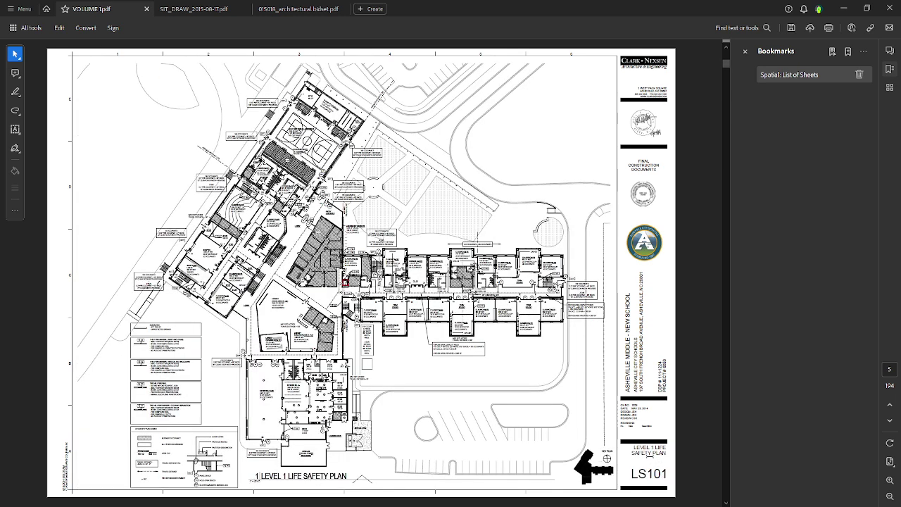
pyautogui.click(848, 52)
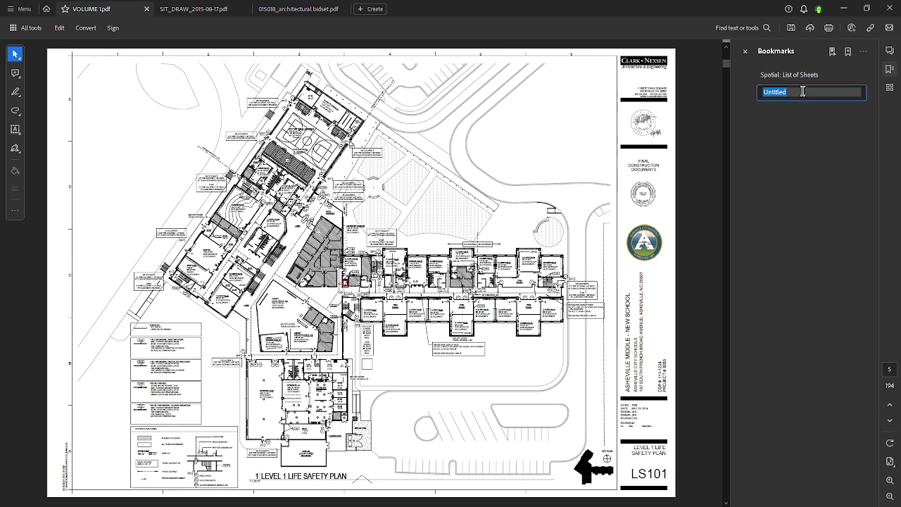
pyautogui.write('Level 1 Li')
pyautogui.press('BackSpace')
pyautogui.write('SP')
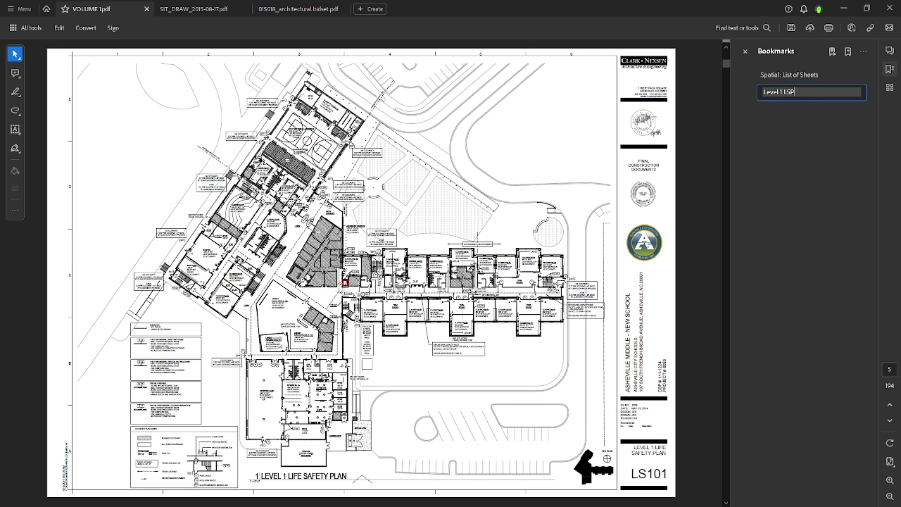
pyautogui.press('Return')
# Step: Test the two new bookmarks by jumping between the title sheet and the Level 1 Life Safety Plan
pyautogui.click(790, 76)
pyautogui.click(784, 96)
pyautogui.click(788, 74)
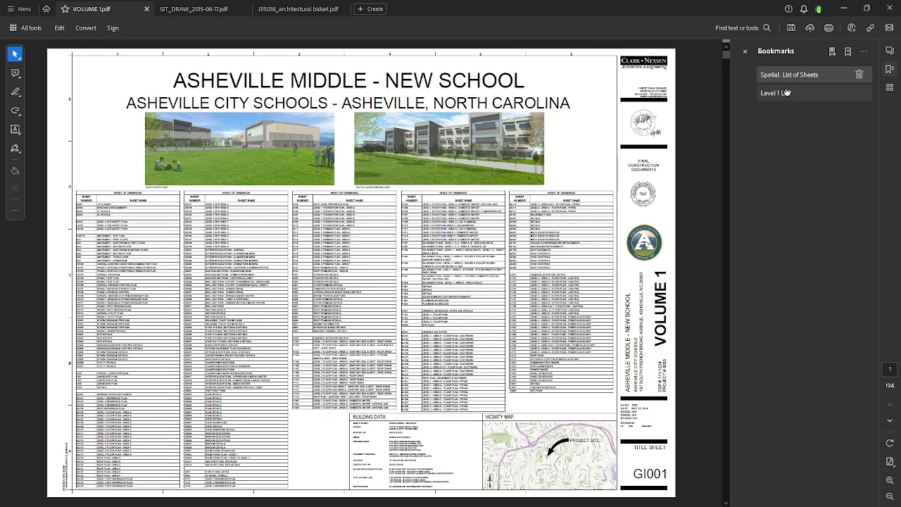
pyautogui.click(784, 94)
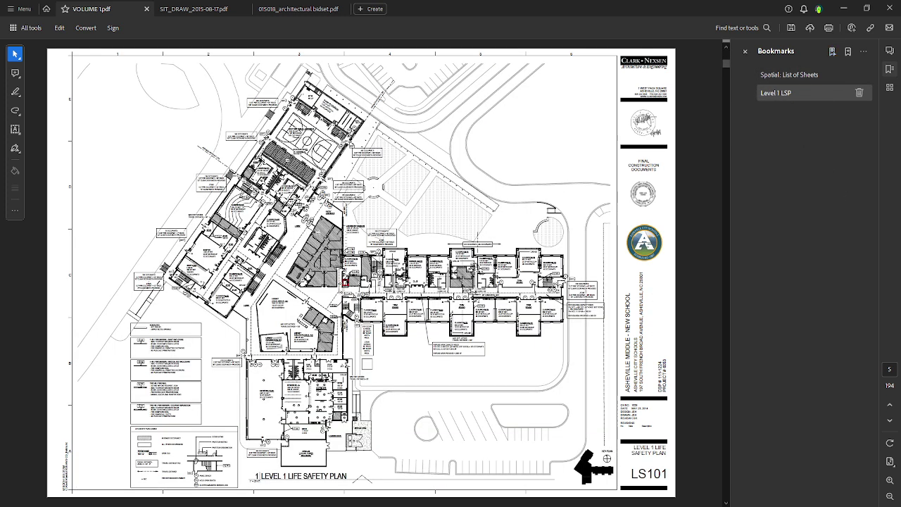
# Step: Add a bookmark named "Architectural" after "Spatial: List of Sheets" and nest "Level 1 LSP" under it
pyautogui.press('Up')
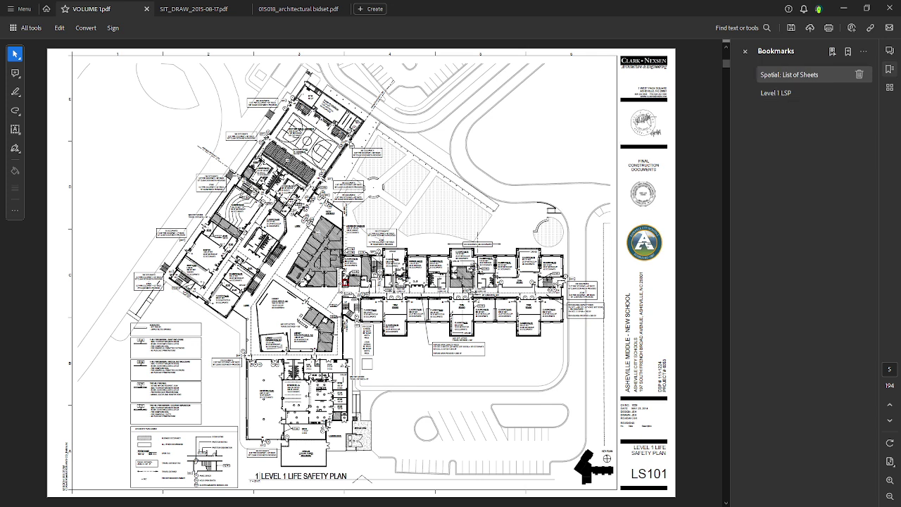
pyautogui.click(834, 55)
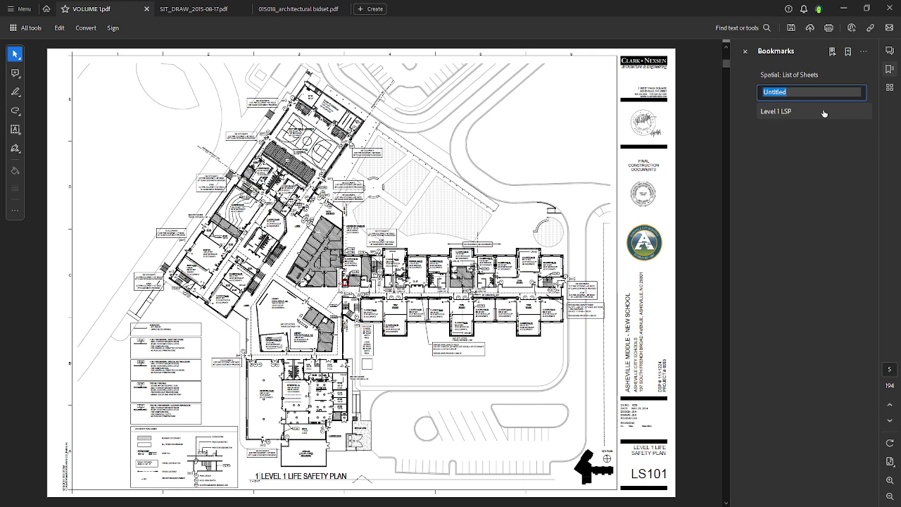
pyautogui.write('Architectural')
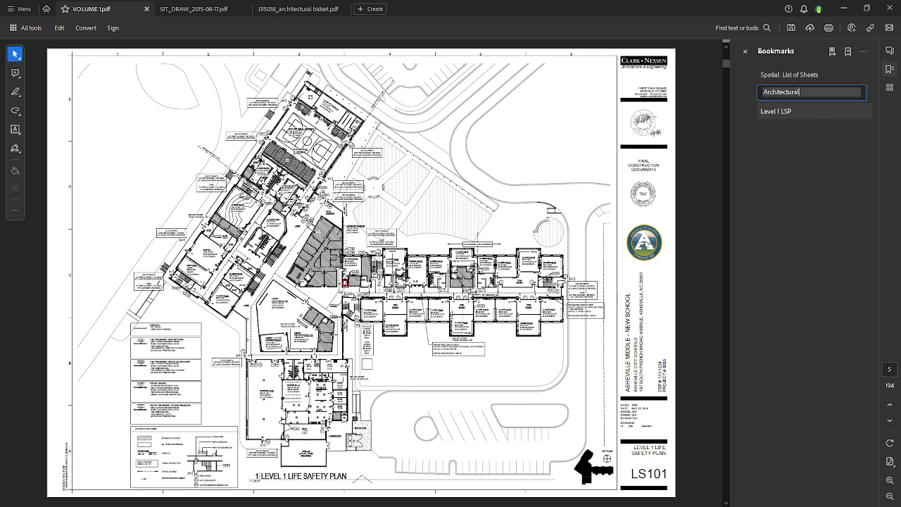
pyautogui.press('Return')
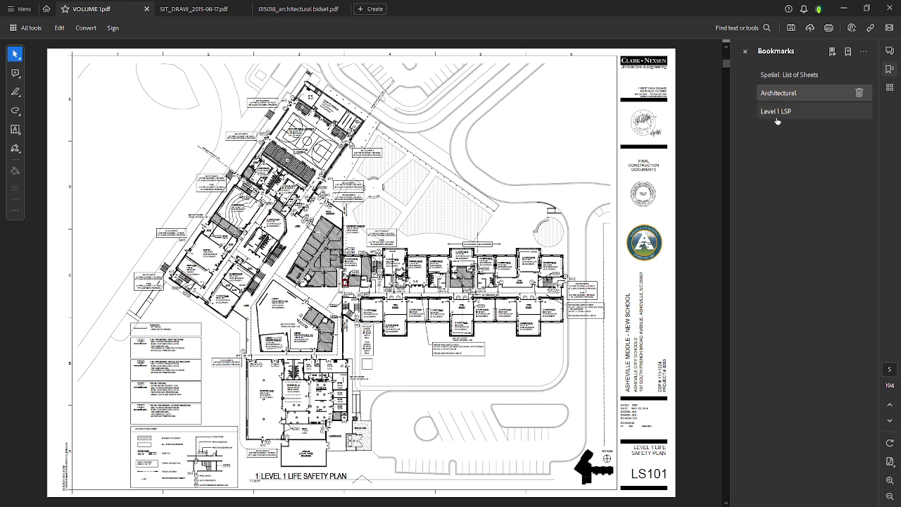
pyautogui.moveTo(767, 118); pyautogui.dragTo(791, 96)
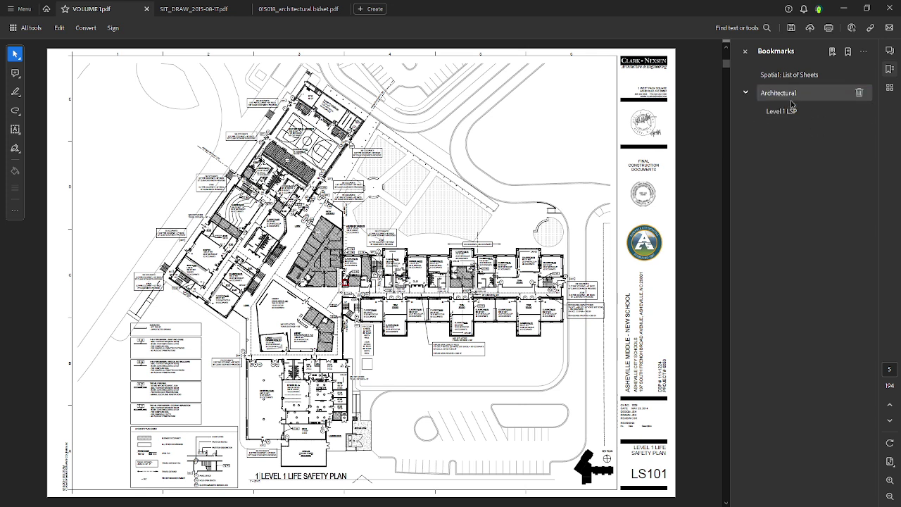
# Step: Test collapsing and expanding the Architectural bookmark group, and go to the title sheet through its bookmark
pyautogui.click(745, 94)
pyautogui.click(745, 95)
pyautogui.click(745, 96)
pyautogui.click(746, 95)
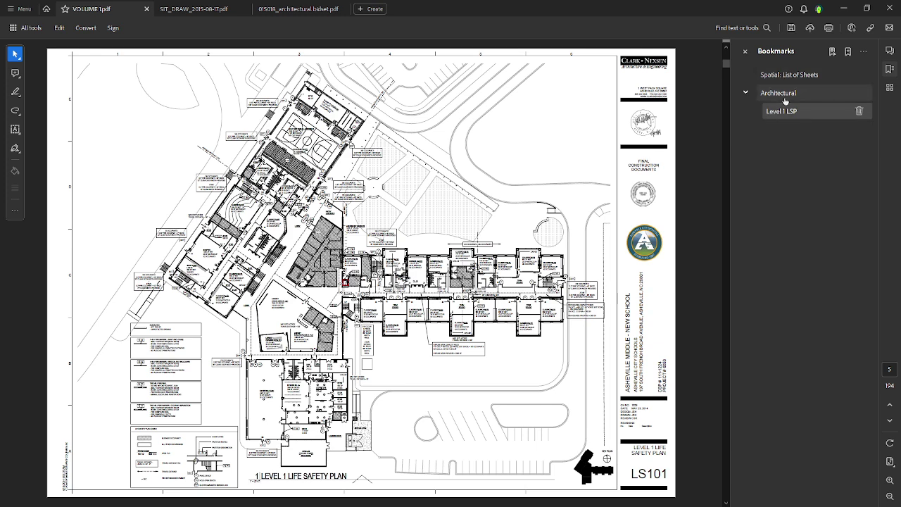
pyautogui.click(789, 76)
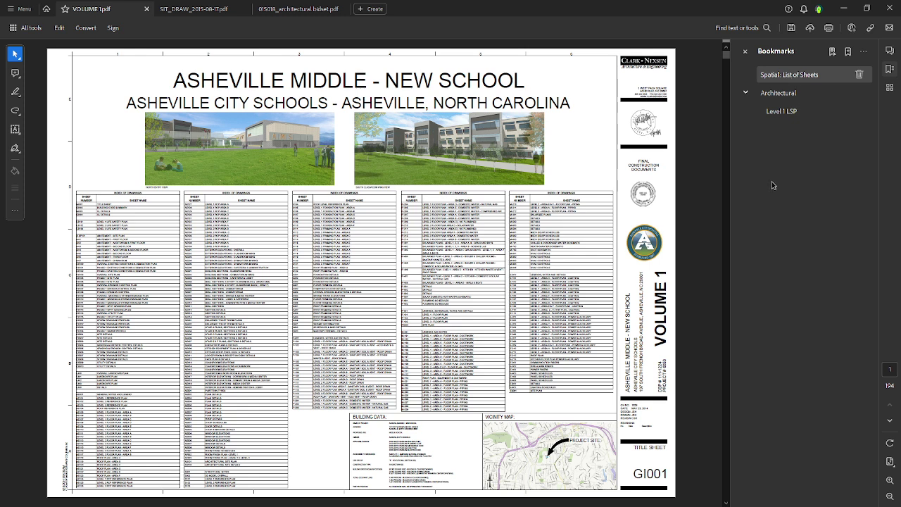
pyautogui.click(748, 94)
# Step: Switch to CISAposter.ai in Illustrator, show its Links list and place it over the empty right part of the artboard
pyautogui.click(844, 9)
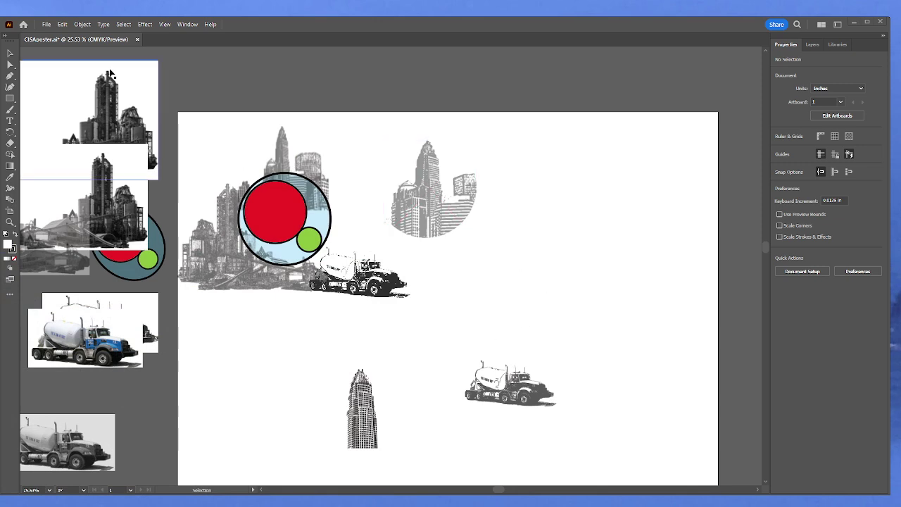
pyautogui.click(188, 24)
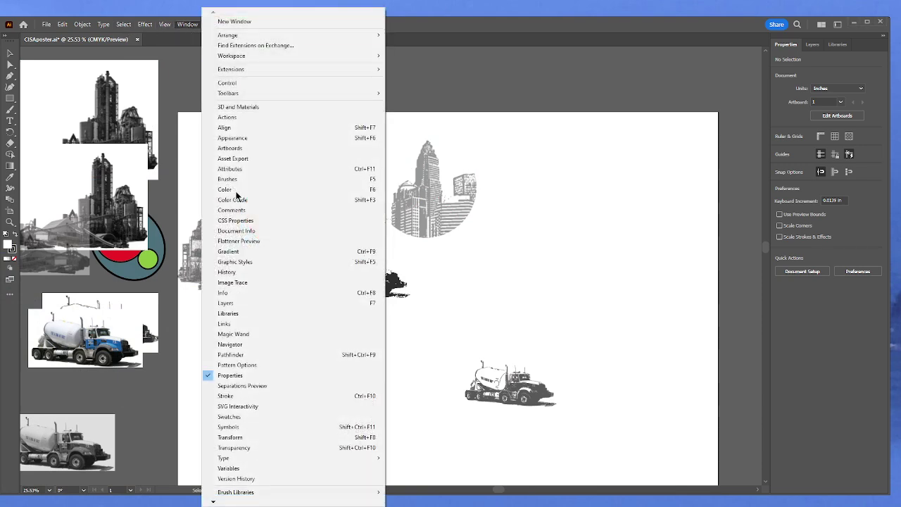
pyautogui.click(225, 323)
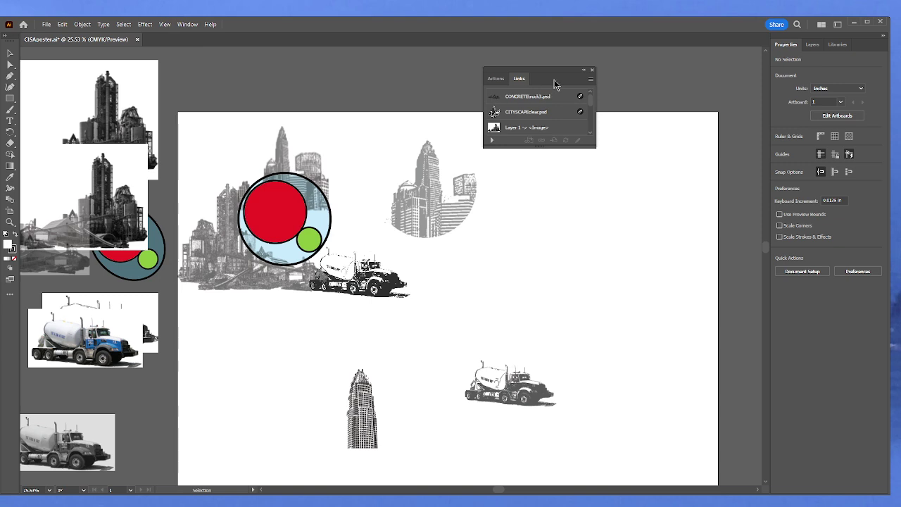
pyautogui.moveTo(556, 78); pyautogui.dragTo(631, 149)
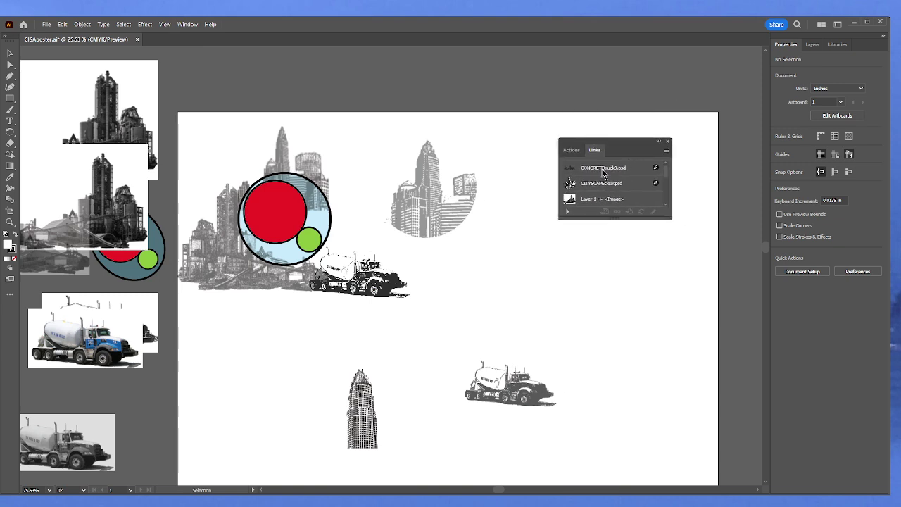
# Step: Examine the link details of CONCRETEtruck3.psd, CITYSCAPEclear.psd and the Layer 1 image, and close the Links list
pyautogui.click(603, 171)
pyautogui.click(604, 184)
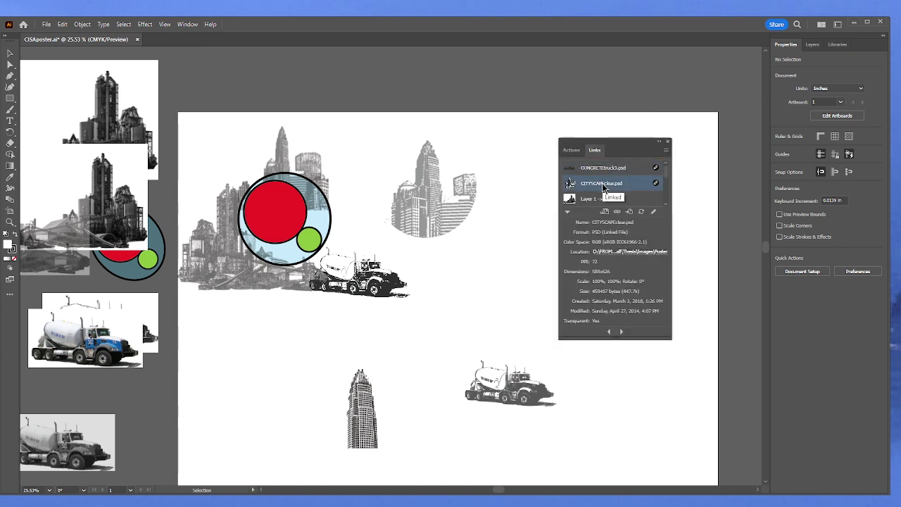
pyautogui.click(600, 171)
pyautogui.click(595, 201)
pyautogui.click(594, 185)
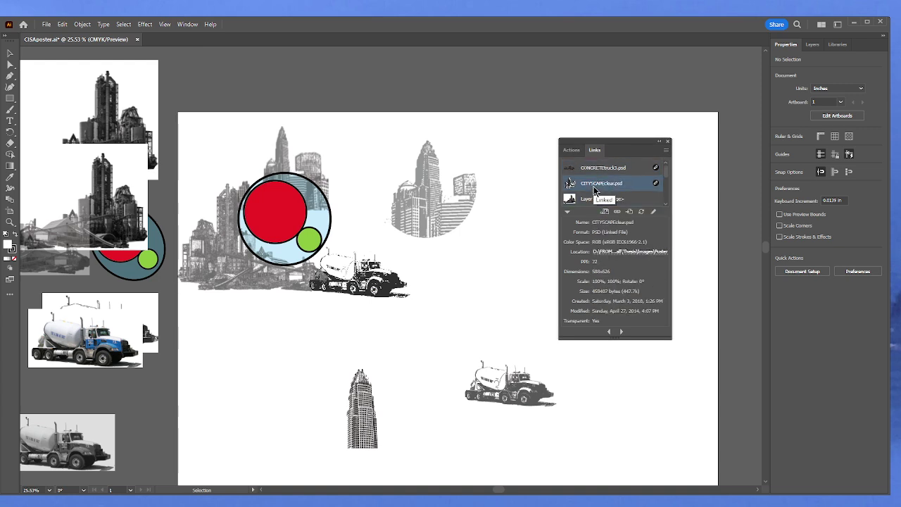
pyautogui.click(667, 142)
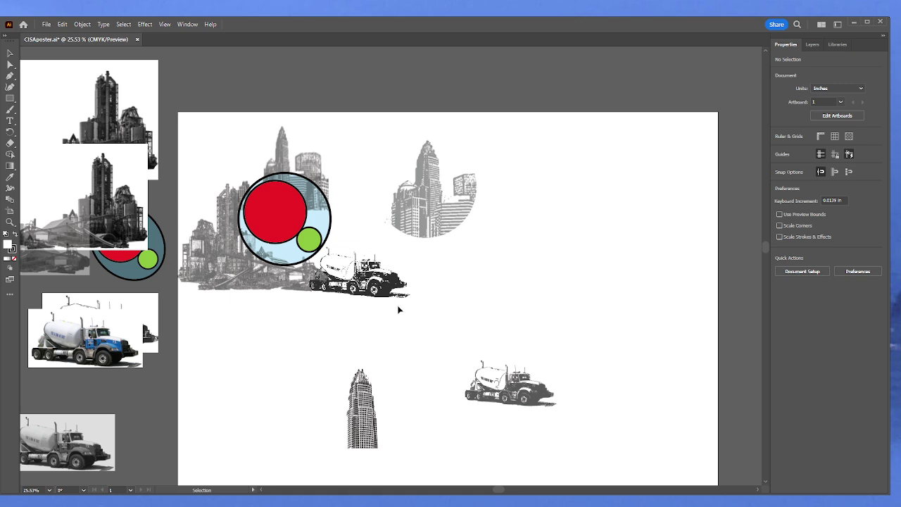
# Step: Compare the image types of the concrete truck and the city skyline behind the circles by selecting each, and deselect
pyautogui.click(361, 283)
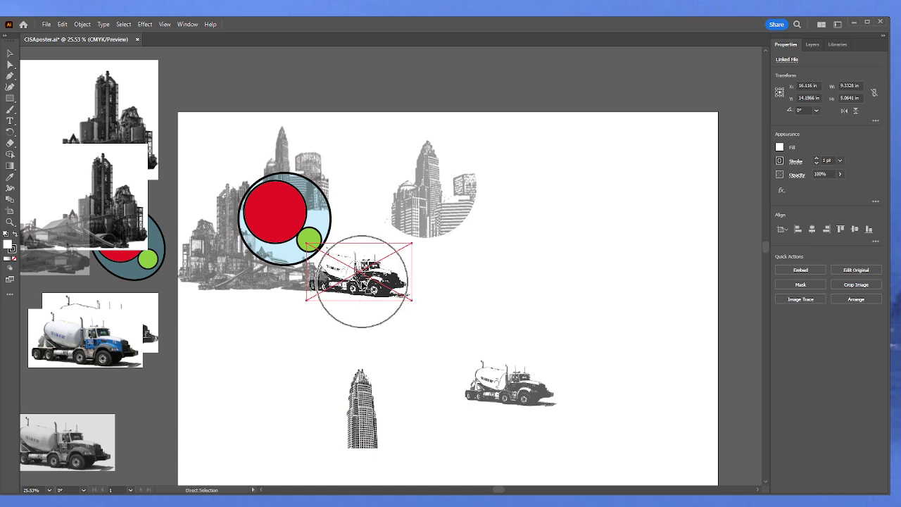
pyautogui.click(378, 323)
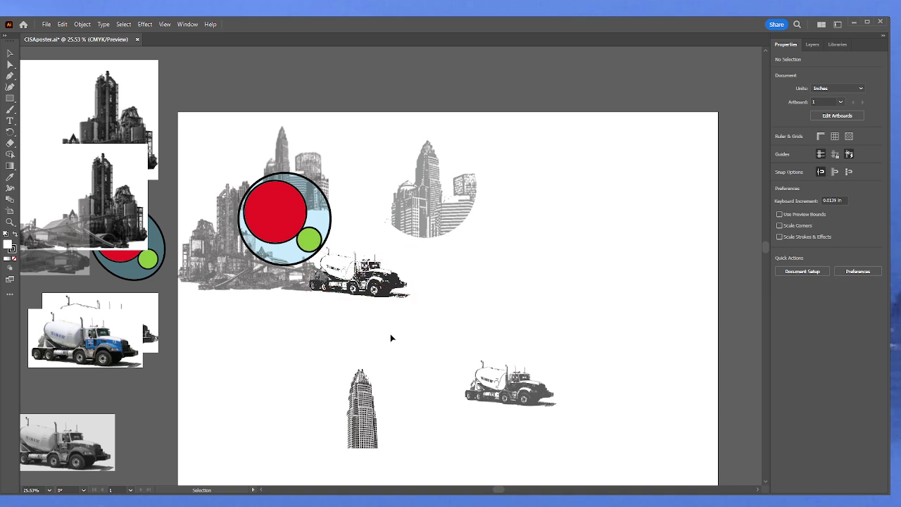
pyautogui.click(316, 161)
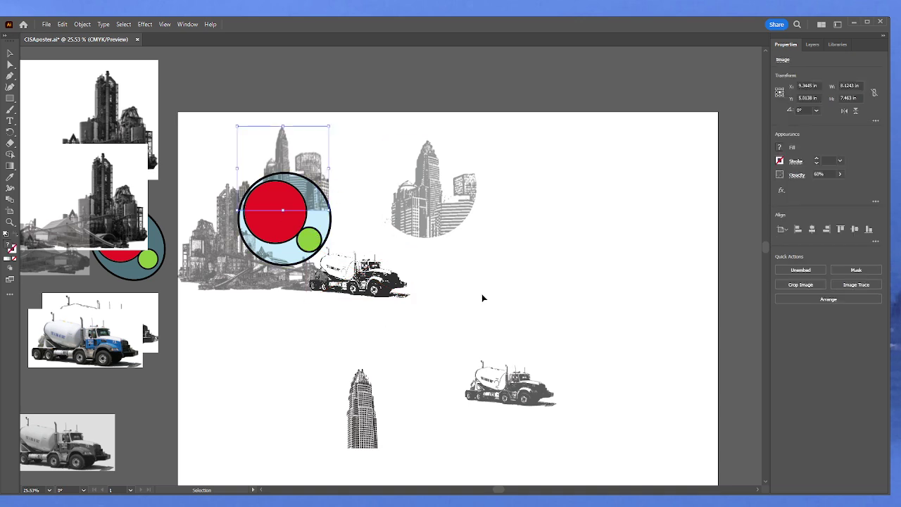
pyautogui.click(305, 370)
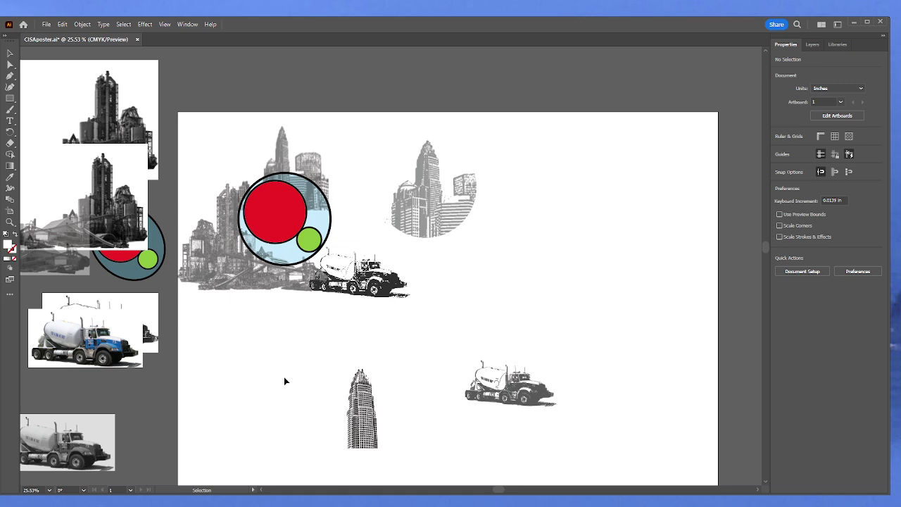
pyautogui.click(47, 25)
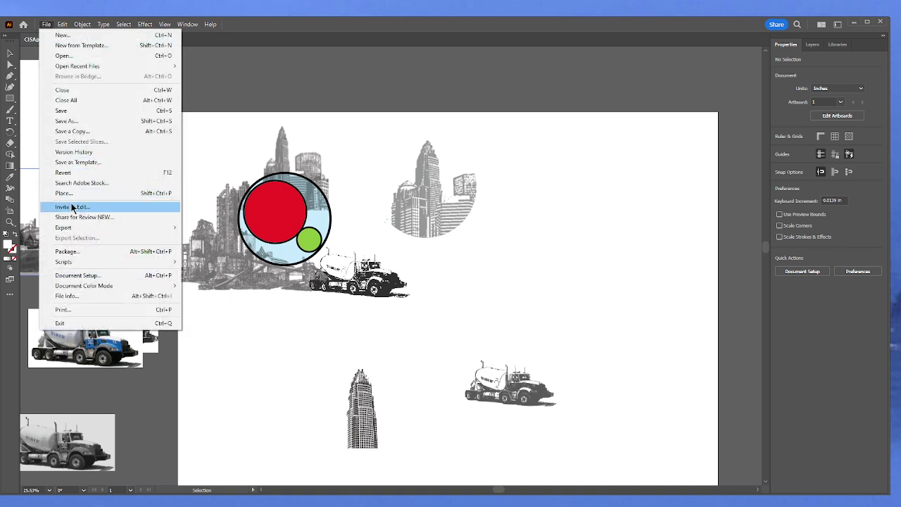
pyautogui.click(85, 253)
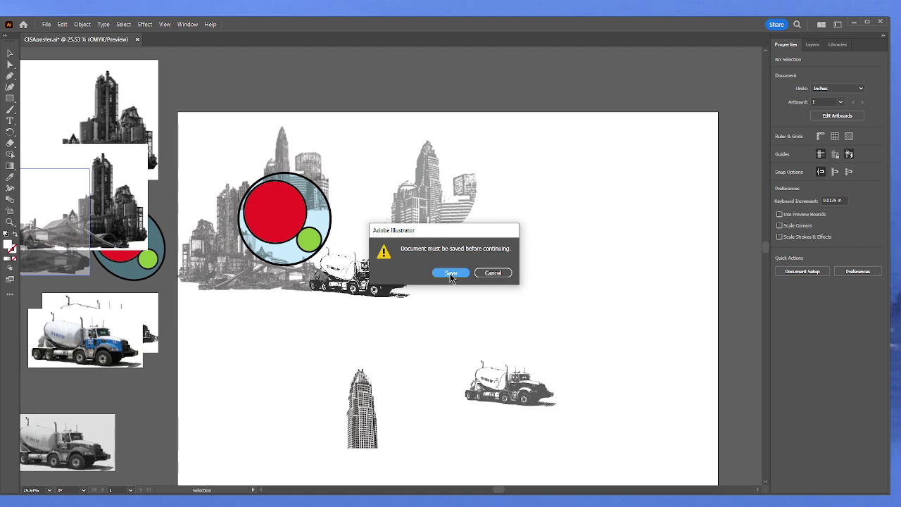
pyautogui.click(493, 273)
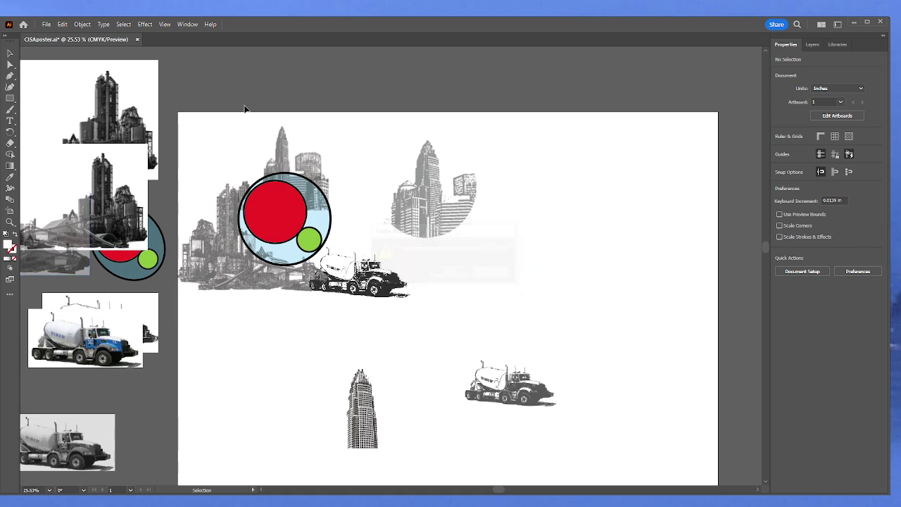
# Step: Save the poster on the computer in the Desktop folder as CISAposter1.ai in Illustrator 2020 format
pyautogui.click(47, 26)
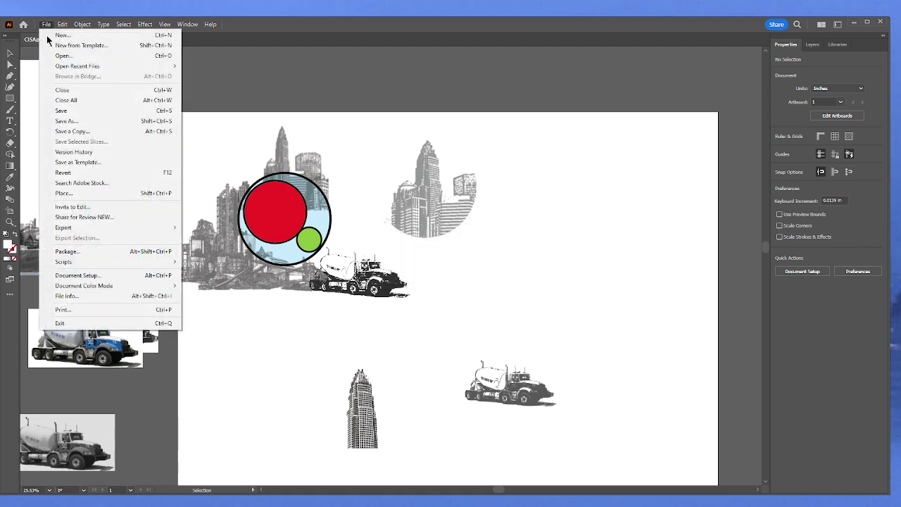
pyautogui.click(76, 121)
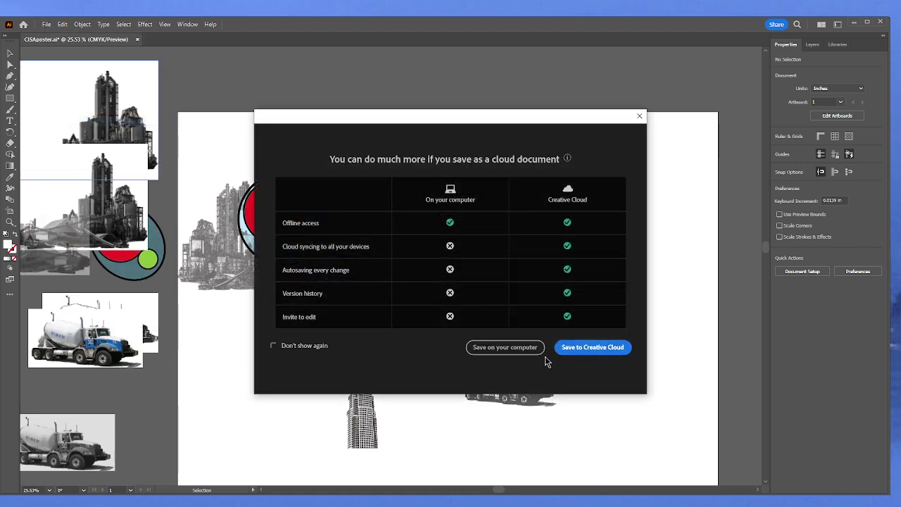
pyautogui.click(504, 347)
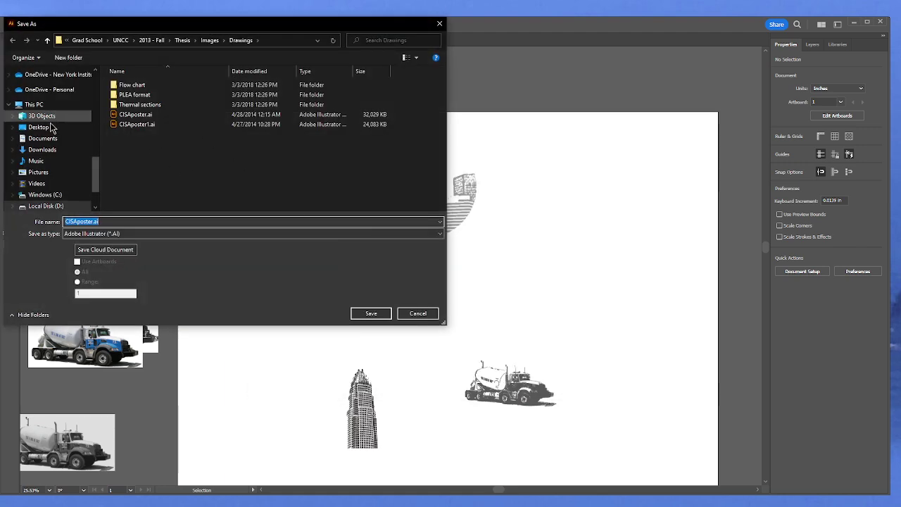
pyautogui.moveTo(102, 179); pyautogui.dragTo(100, 74)
pyautogui.click(39, 101)
pyautogui.click(113, 220)
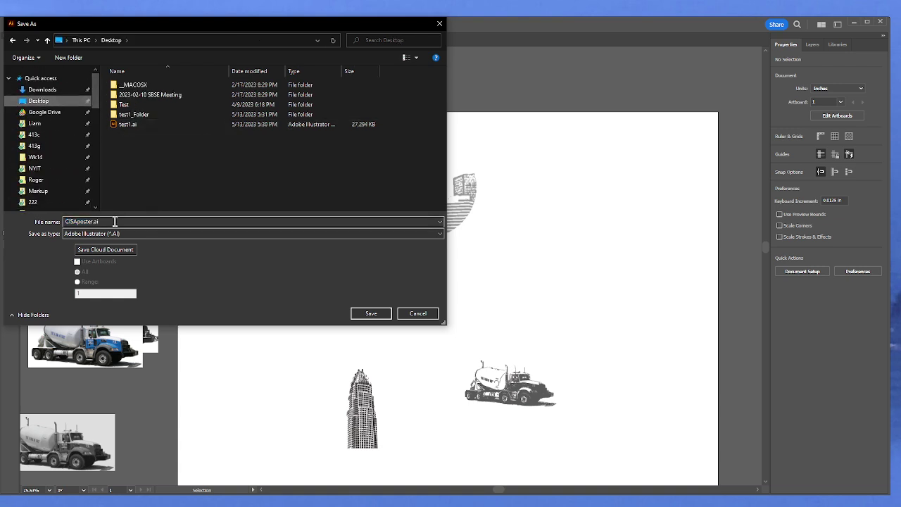
pyautogui.doubleClick(92, 221)
pyautogui.click(92, 220)
pyautogui.write('1')
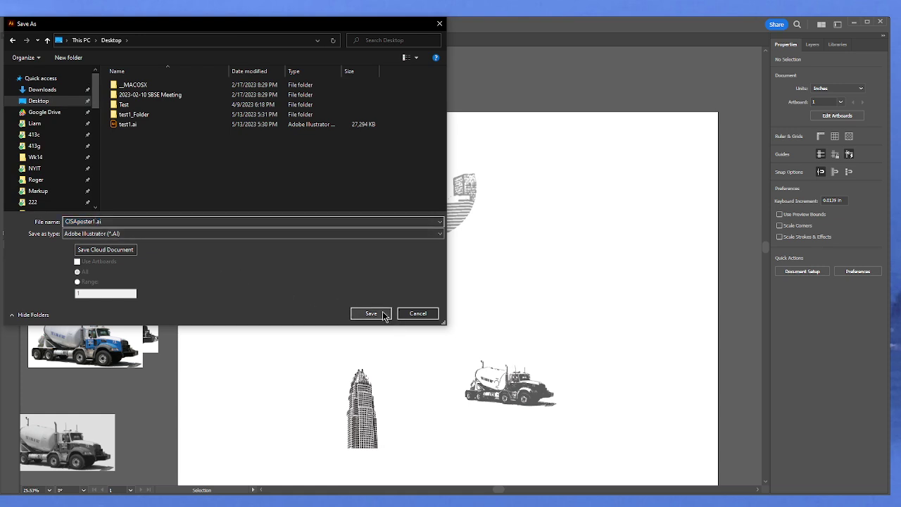
pyautogui.click(384, 313)
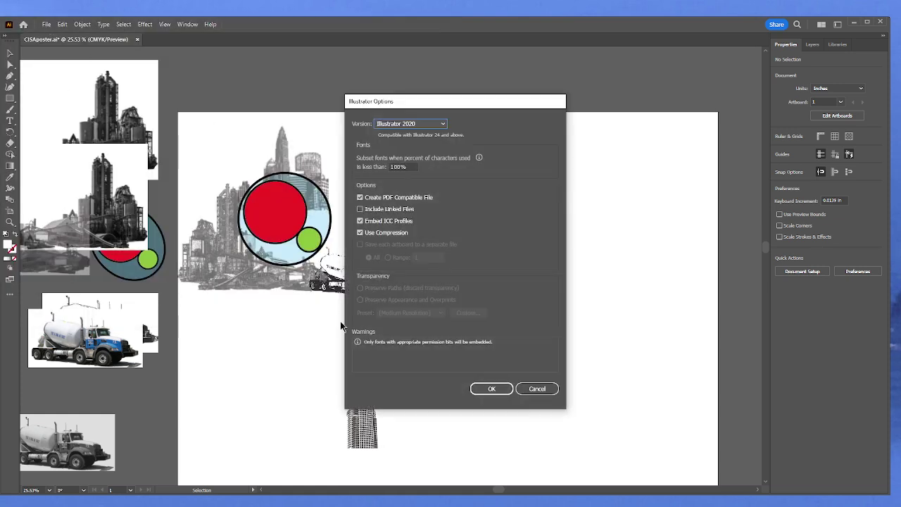
pyautogui.click(491, 388)
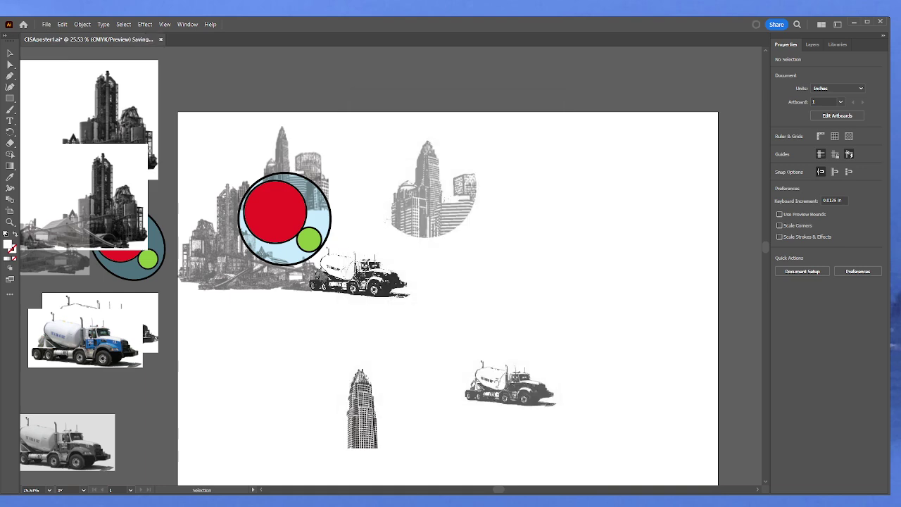
# Step: Try to save a copy of the document, and stop the save in progress
pyautogui.click(47, 24)
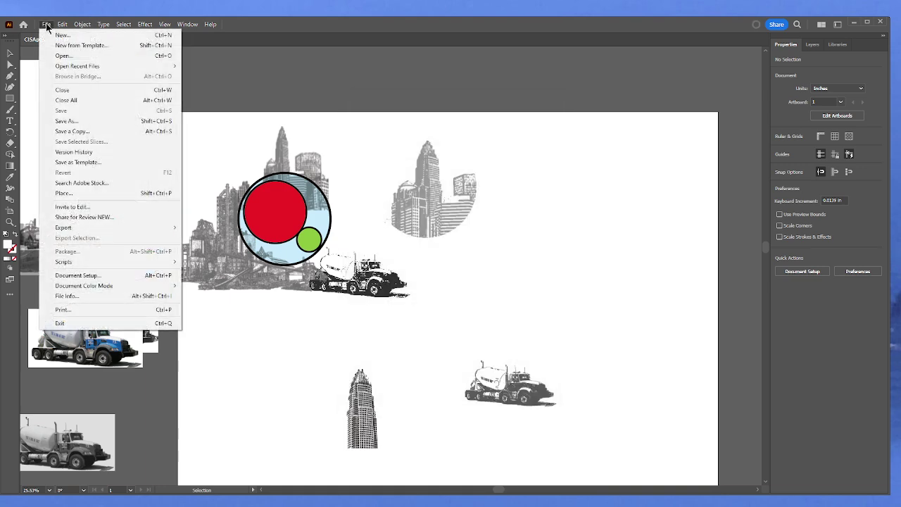
pyautogui.click(73, 132)
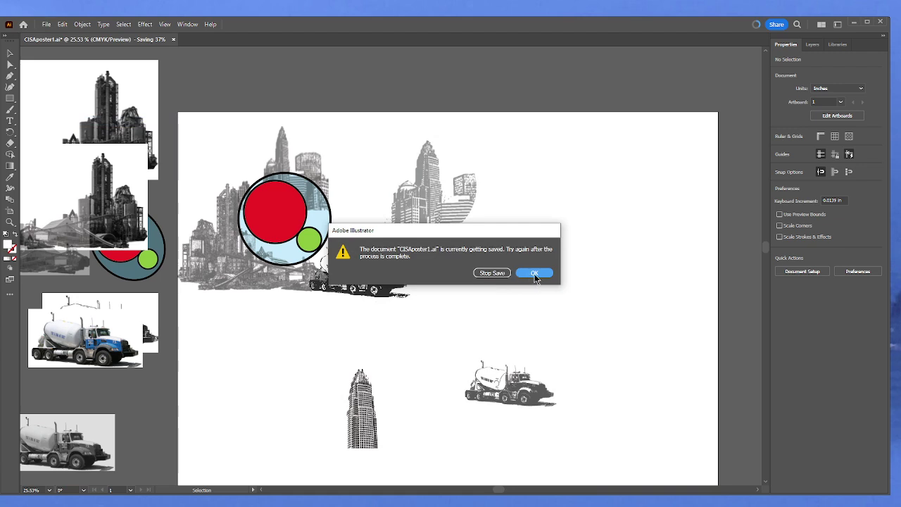
pyautogui.click(495, 274)
# Step: Set up a save to the Desktop as CISAposter1.ai, review the Illustrator format options including Include Linked Files, and cancel the save
pyautogui.click(47, 24)
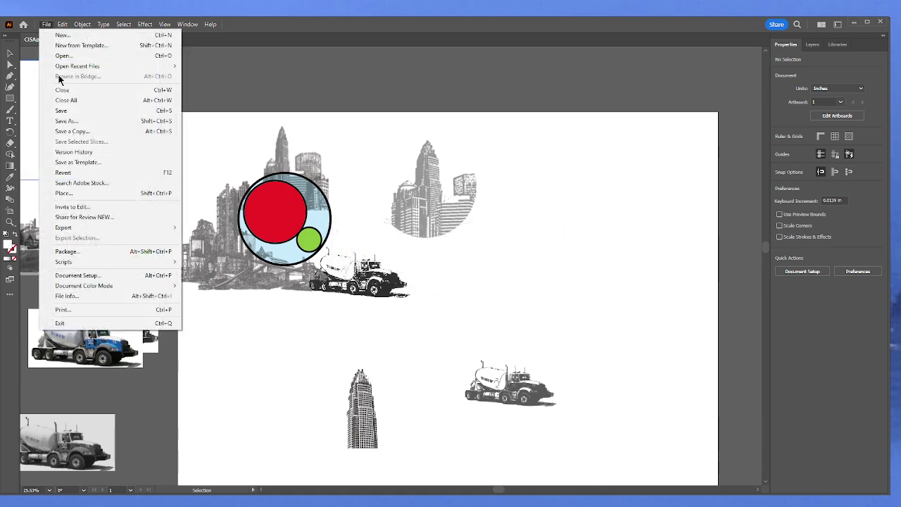
pyautogui.click(75, 121)
pyautogui.click(505, 347)
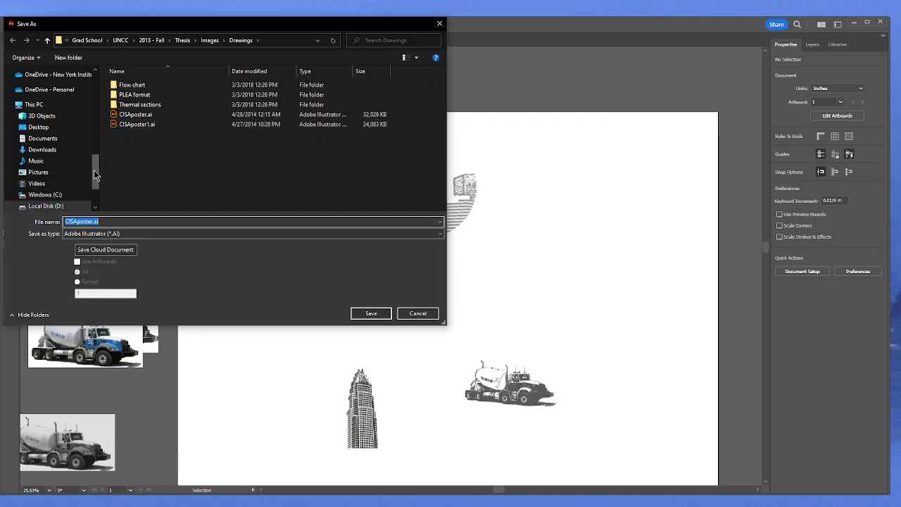
pyautogui.scroll(5, 97, 171)
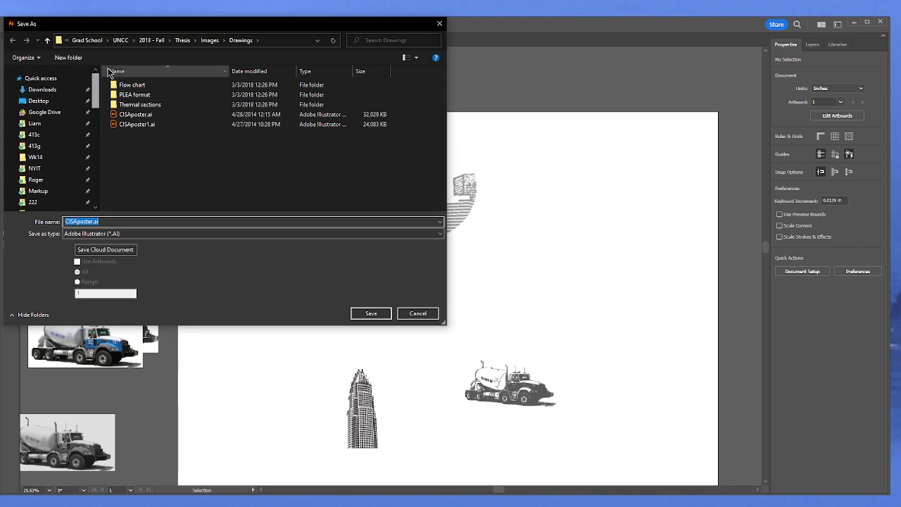
pyautogui.click(32, 105)
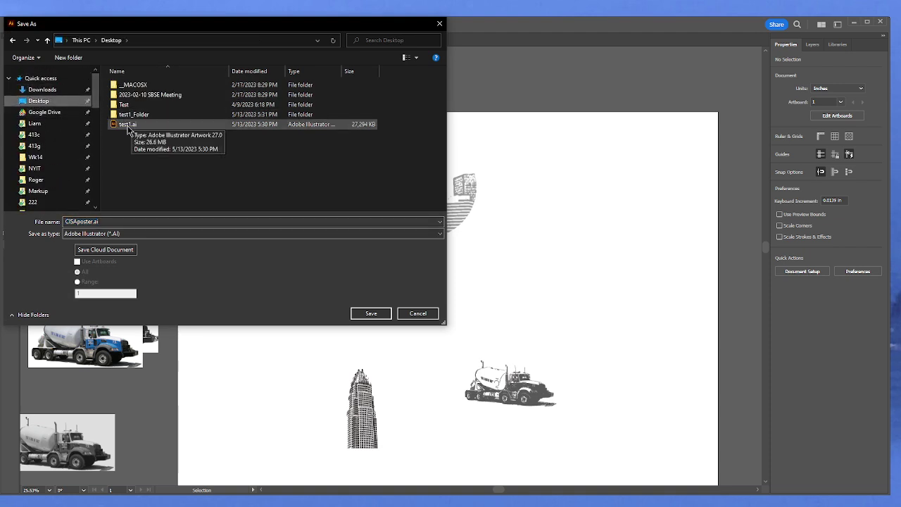
pyautogui.doubleClick(90, 221)
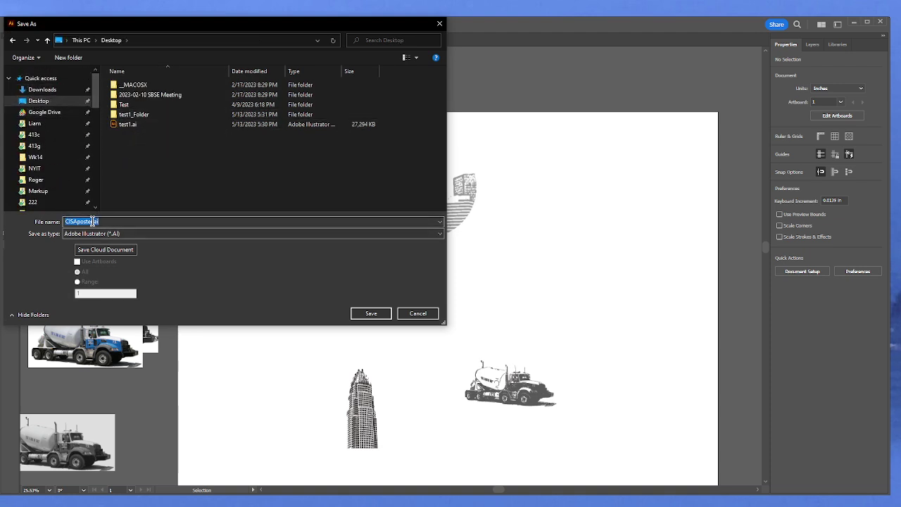
pyautogui.click(92, 221)
pyautogui.write('1')
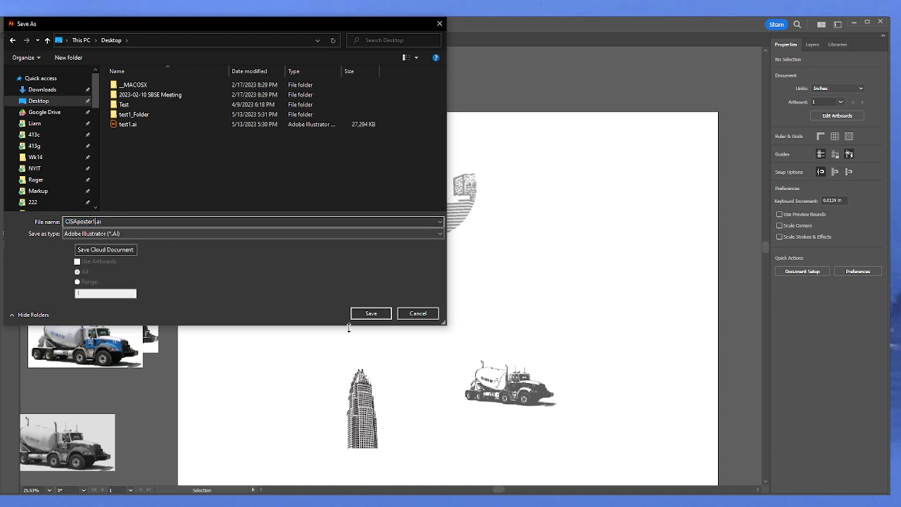
pyautogui.click(371, 313)
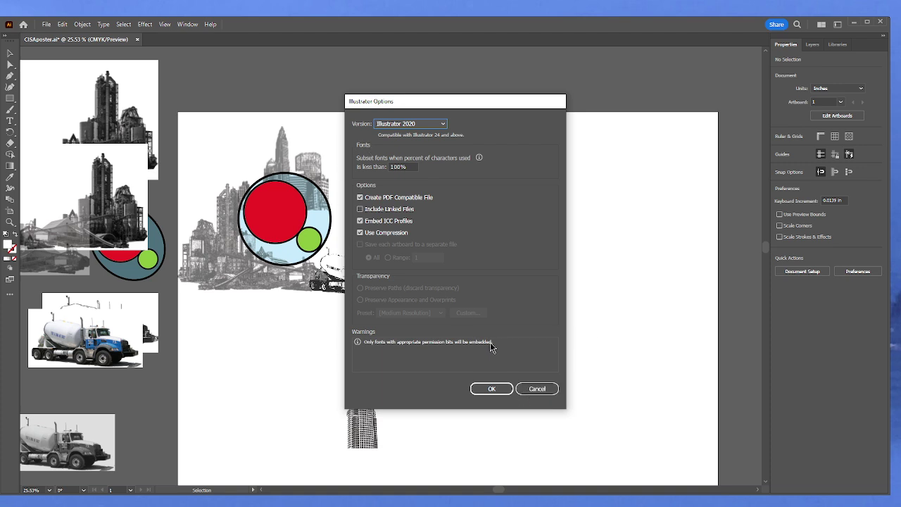
pyautogui.click(537, 389)
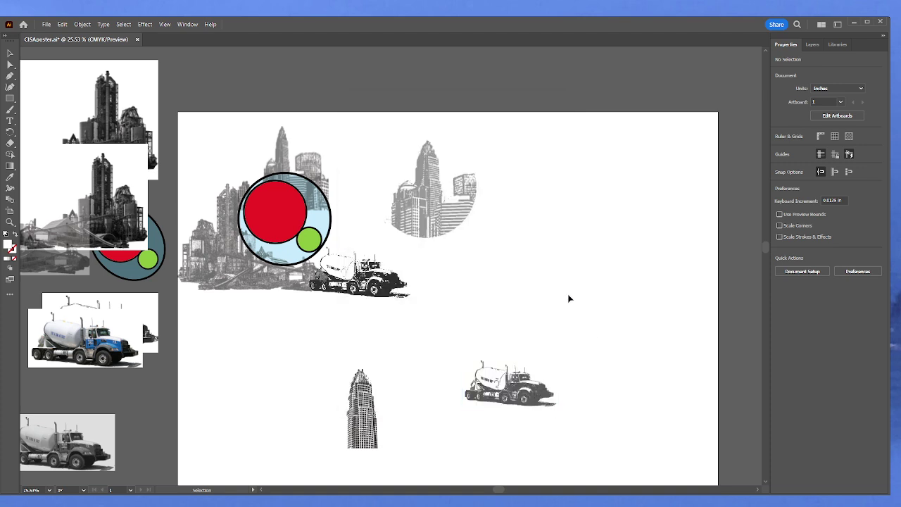
# Step: Save the document and package it with its links, fonts and a report into CISAposter_Folder on the Desktop
pyautogui.click(46, 25)
pyautogui.click(85, 252)
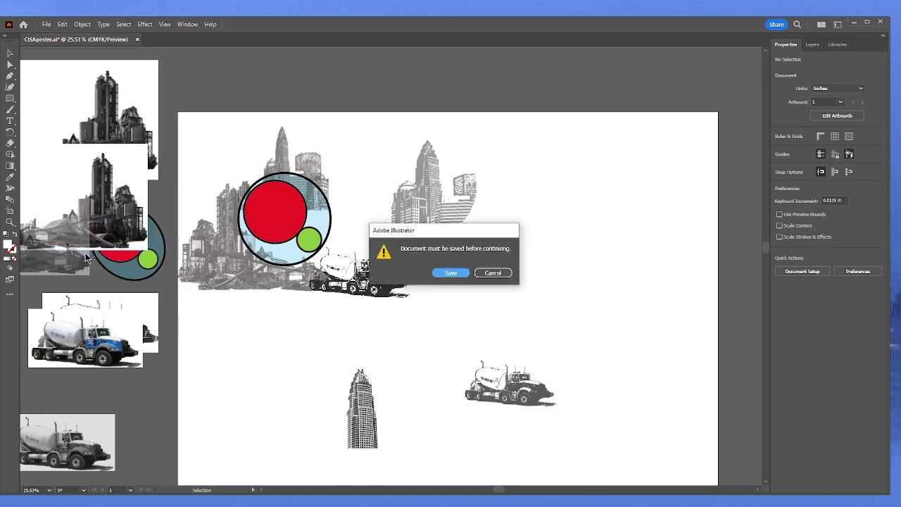
pyautogui.click(453, 273)
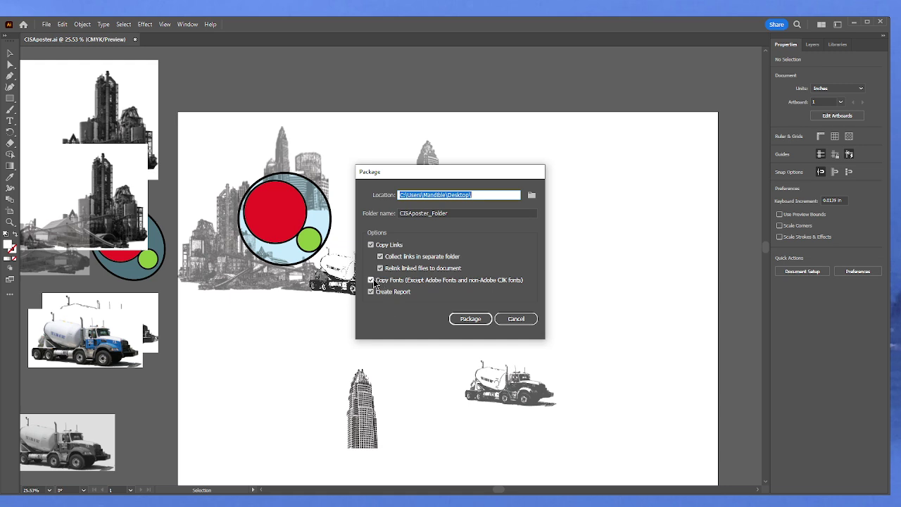
pyautogui.click(474, 316)
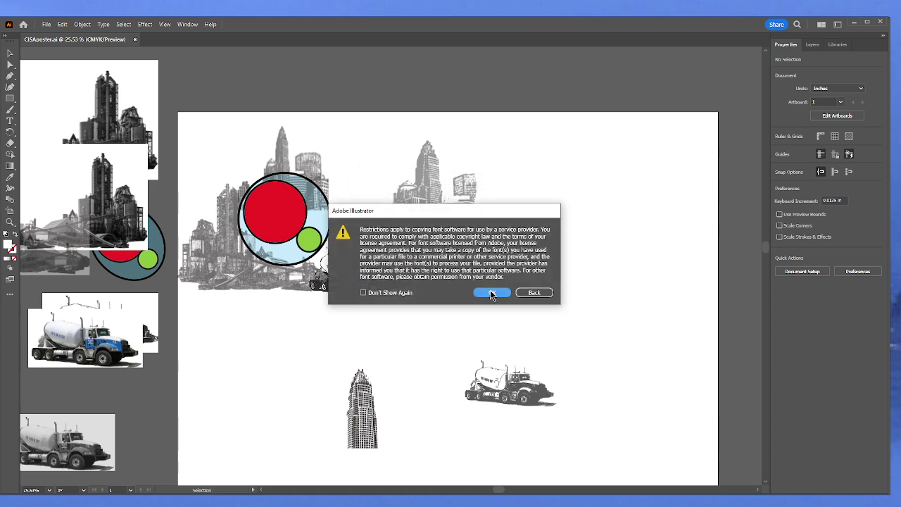
pyautogui.click(491, 293)
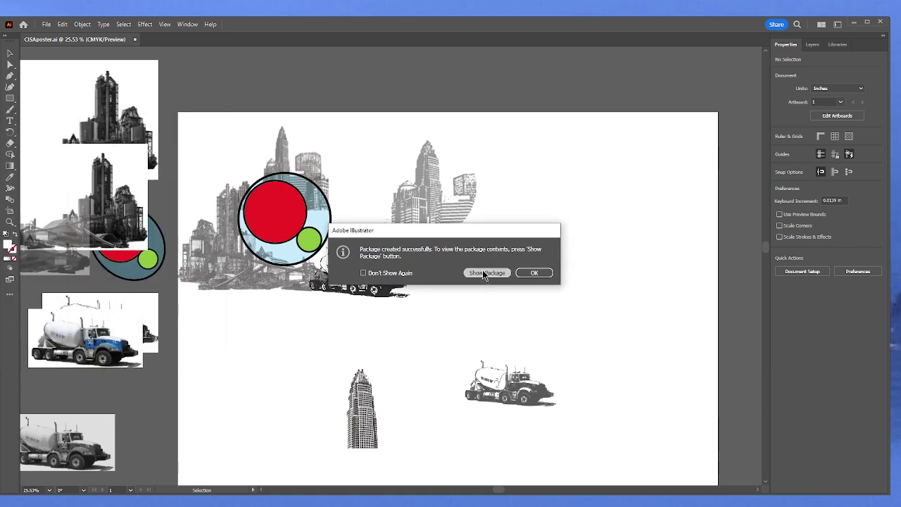
# Step: Show the created package in File Explorer and open CISAposter_Folder on the Desktop
pyautogui.click(485, 272)
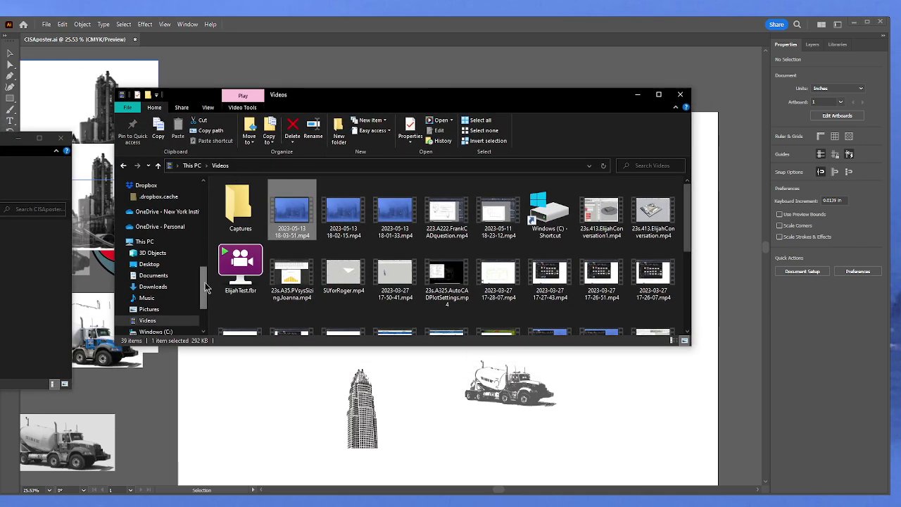
pyautogui.moveTo(204, 287); pyautogui.dragTo(205, 200)
pyautogui.click(148, 211)
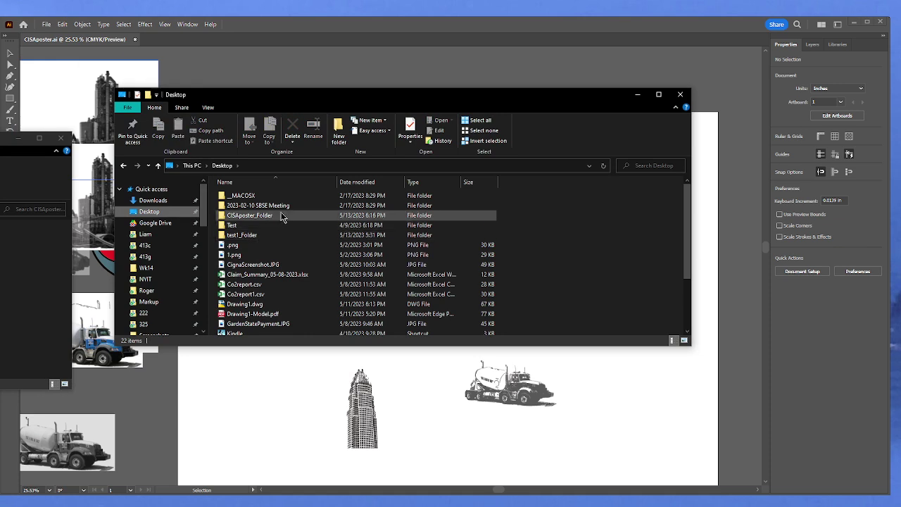
pyautogui.scroll(-3, 281, 215)
pyautogui.scroll(3, 287, 311)
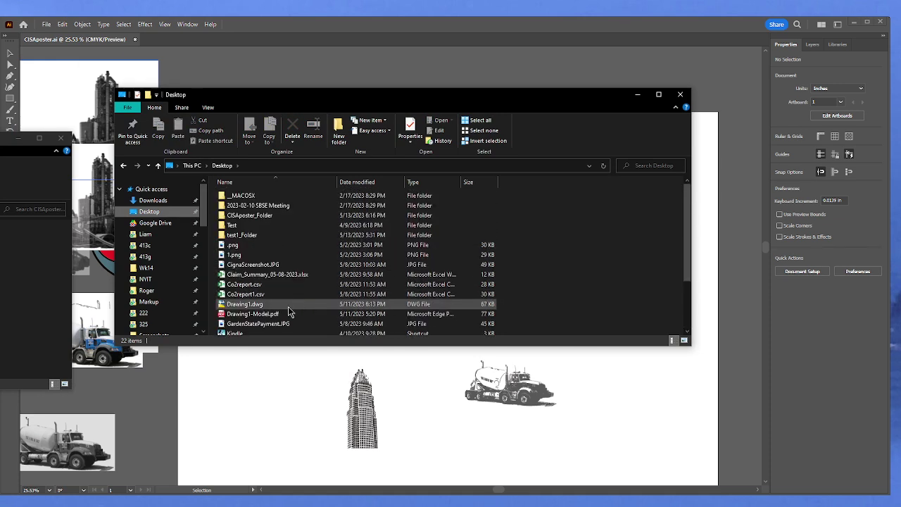
pyautogui.doubleClick(260, 217)
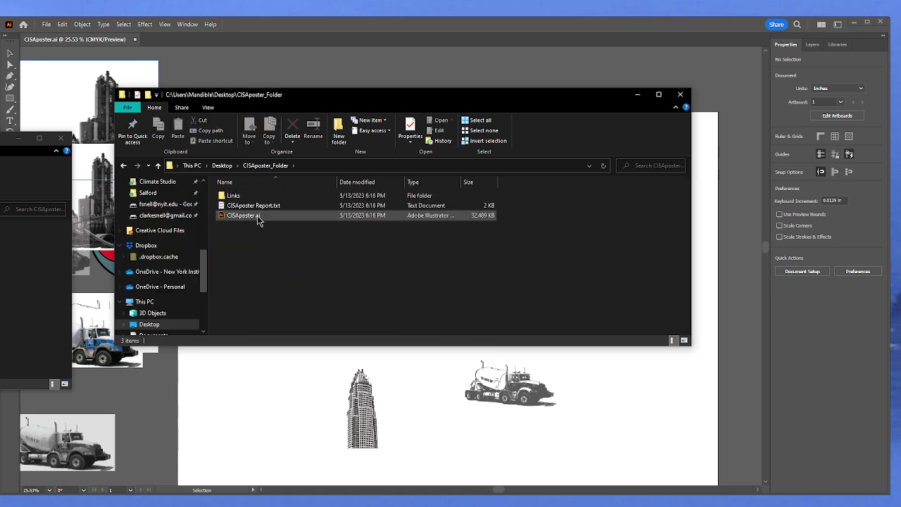
# Step: Examine the image files in the package's Links subfolder, and return to the contents of CISAposter_Folder
pyautogui.doubleClick(235, 195)
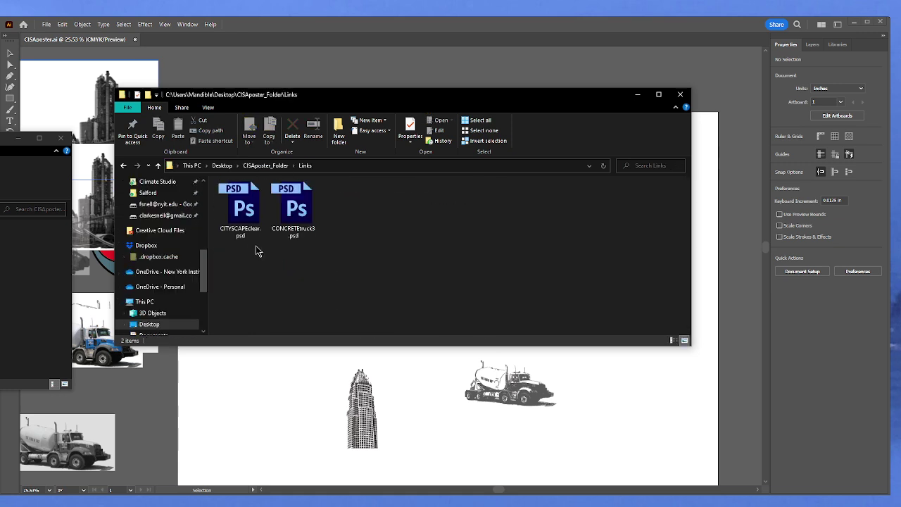
pyautogui.click(123, 165)
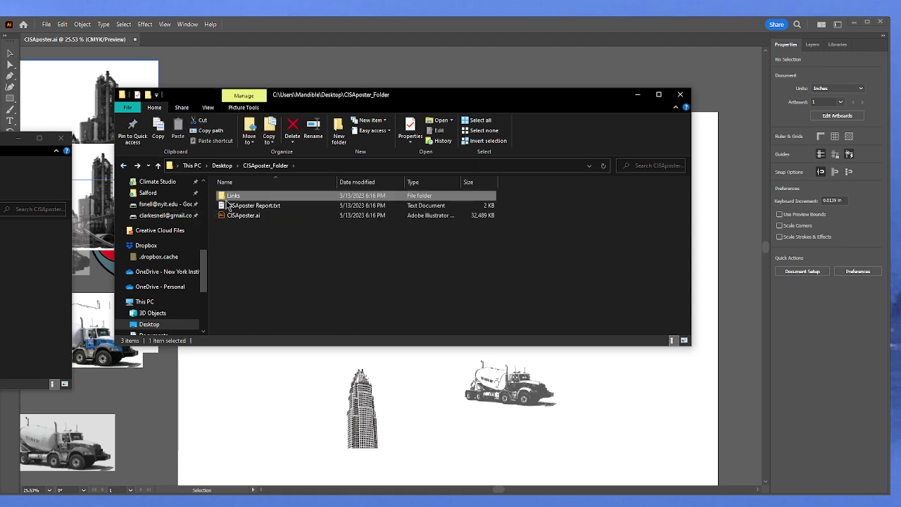
pyautogui.click(123, 165)
pyautogui.doubleClick(259, 215)
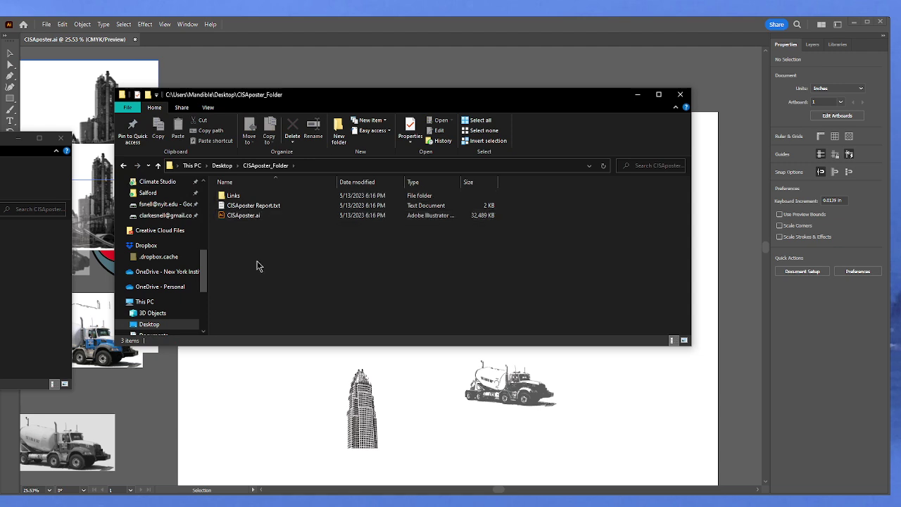
# Step: Compress CISAposter_Folder on the Desktop into a zip file under the same name, and open the archive to view its contents
pyautogui.click(123, 166)
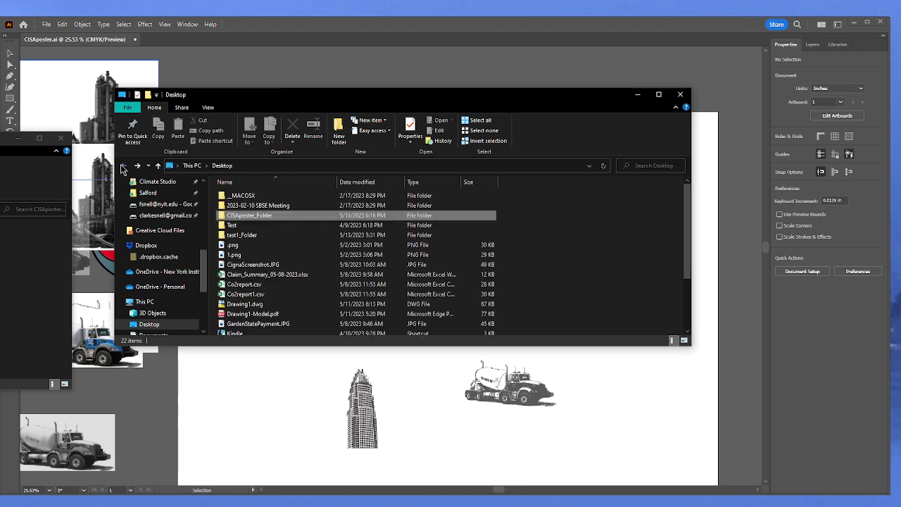
pyautogui.rightClick(251, 217)
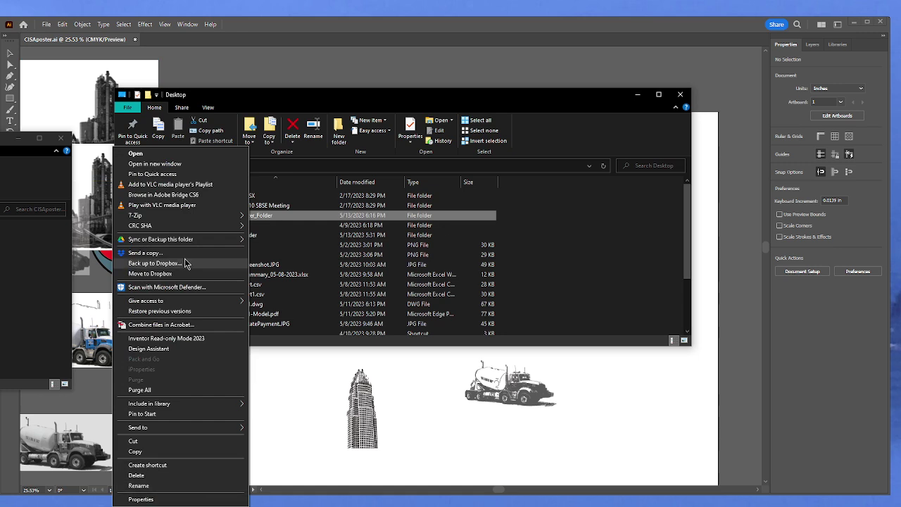
pyautogui.moveTo(205, 432)
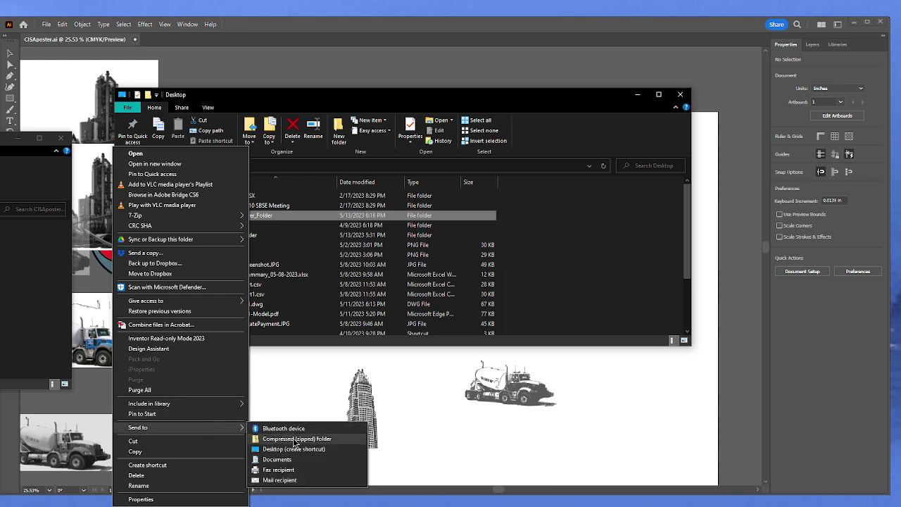
pyautogui.click(295, 439)
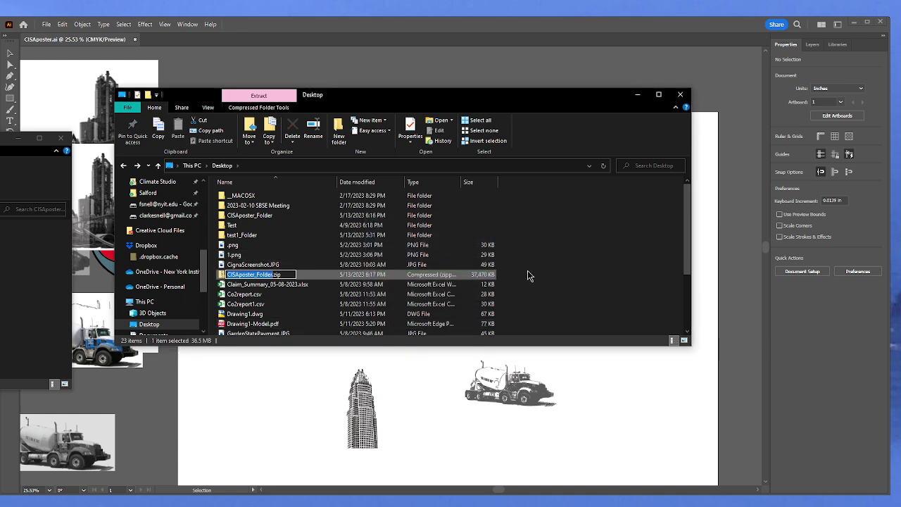
pyautogui.click(518, 275)
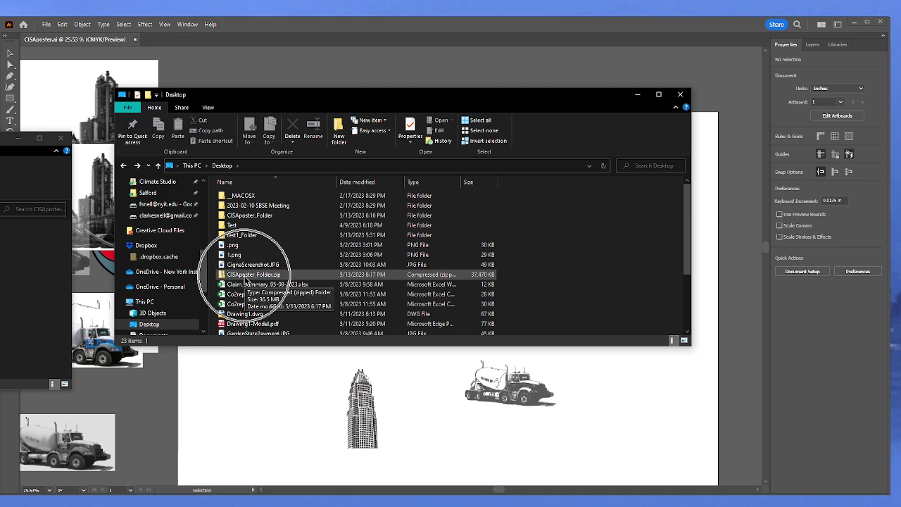
pyautogui.click(243, 275)
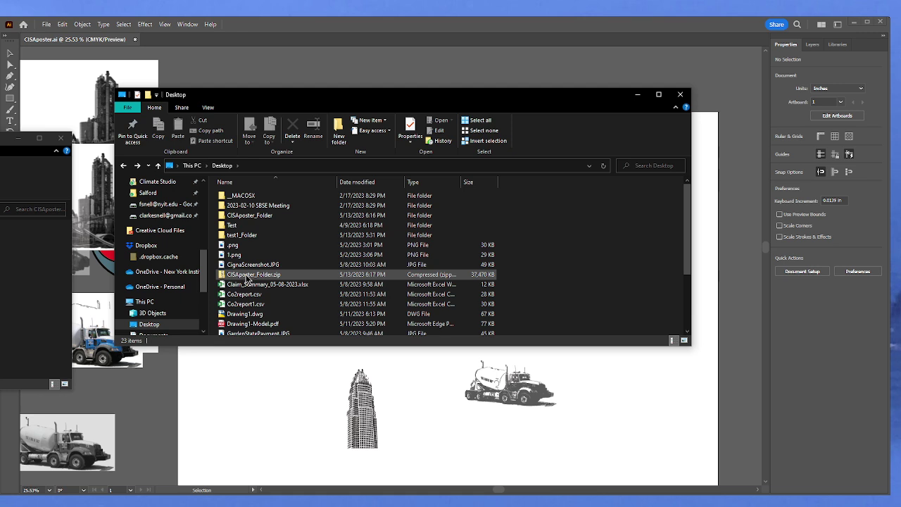
pyautogui.doubleClick(246, 278)
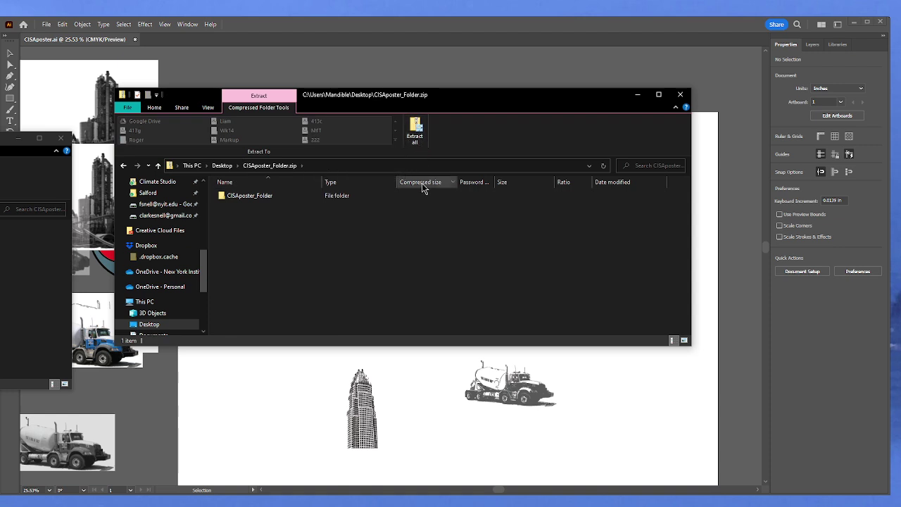
# Step: Examine the contents of CISAposter_Folder inside the zip archive, return to the Desktop folder, and minimize File Explorer
pyautogui.doubleClick(259, 197)
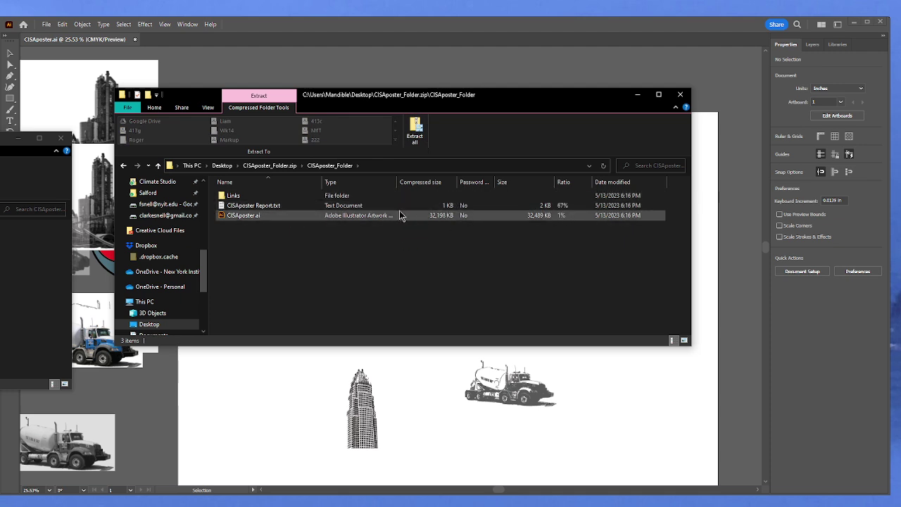
pyautogui.click(125, 165)
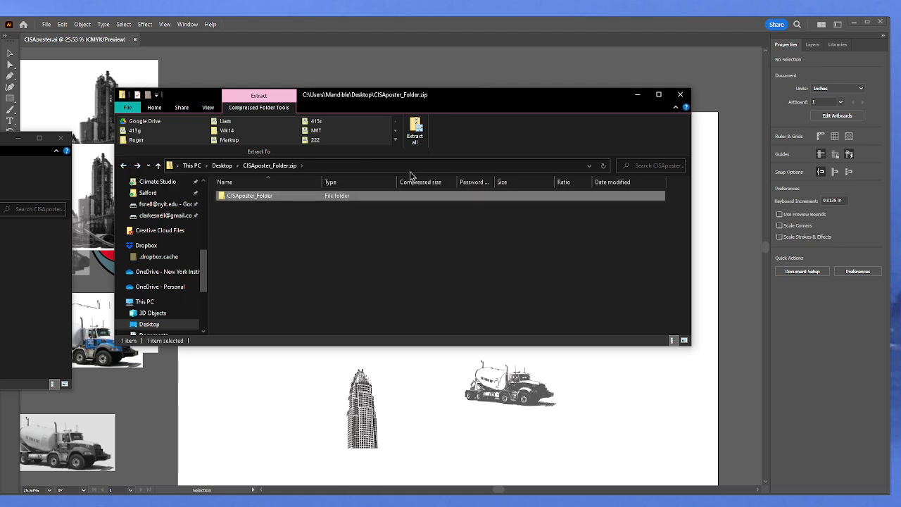
pyautogui.click(124, 167)
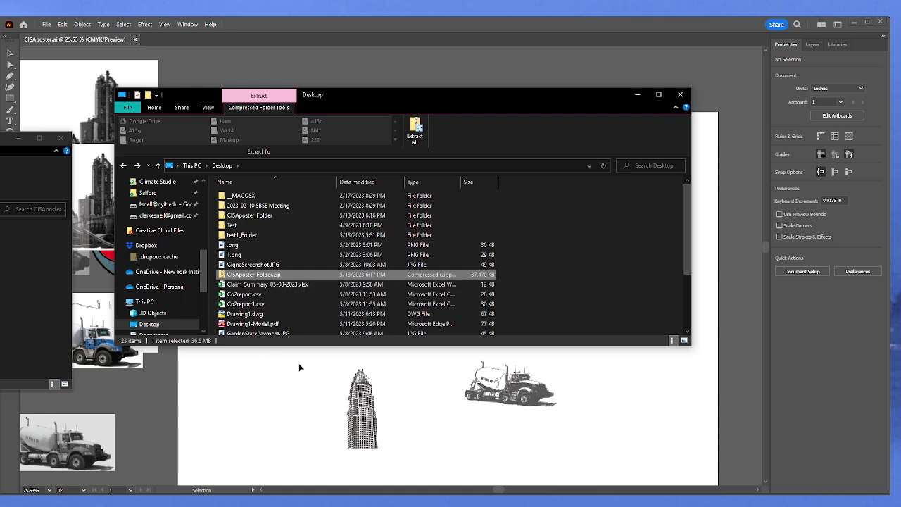
pyautogui.click(636, 94)
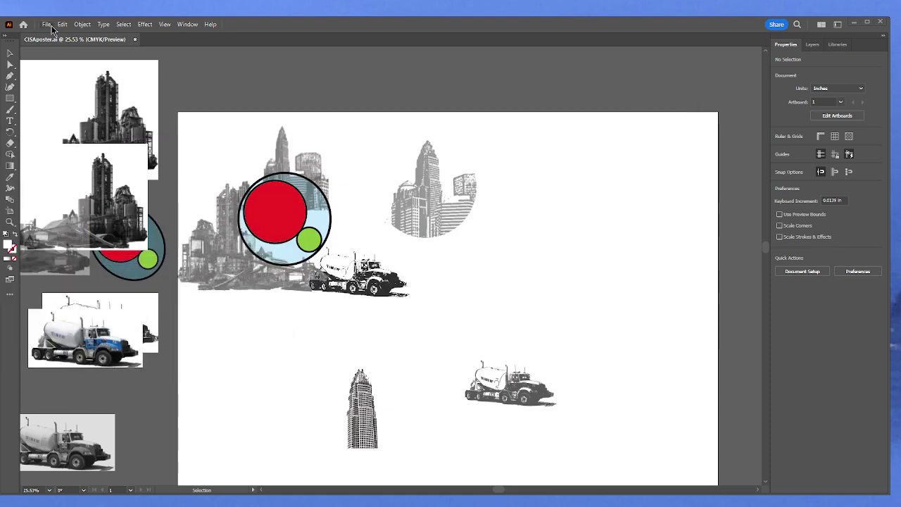
# Step: Review the Package options for CISAposter.ai, including copying links, collecting them in a separate folder and relinking them to the document
pyautogui.click(47, 25)
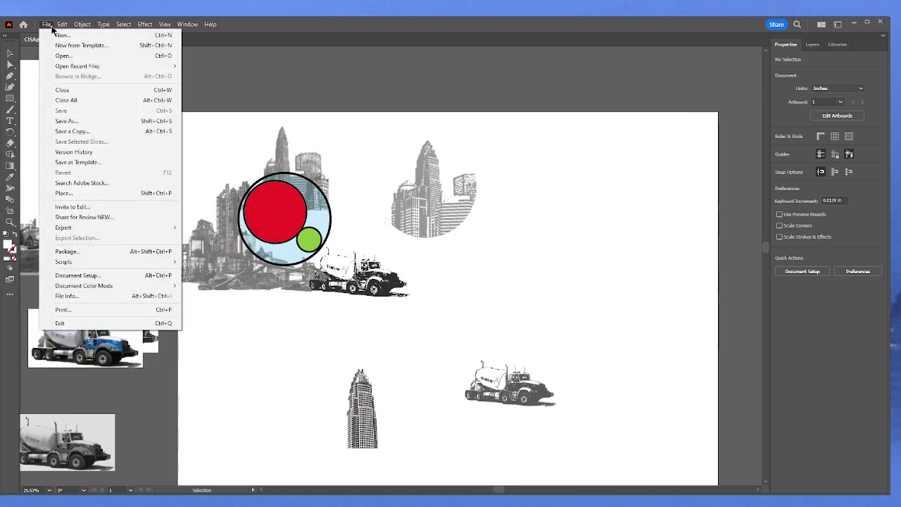
pyautogui.click(67, 251)
pyautogui.click(380, 256)
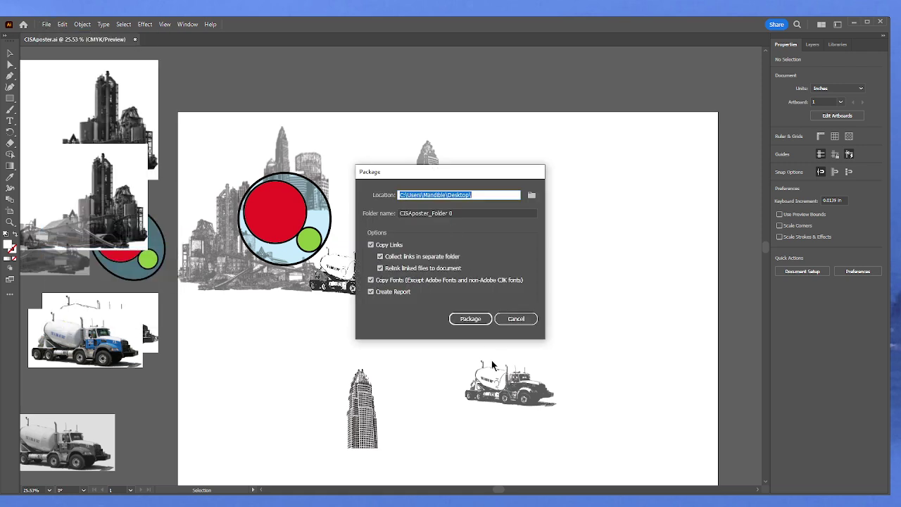
pyautogui.click(471, 323)
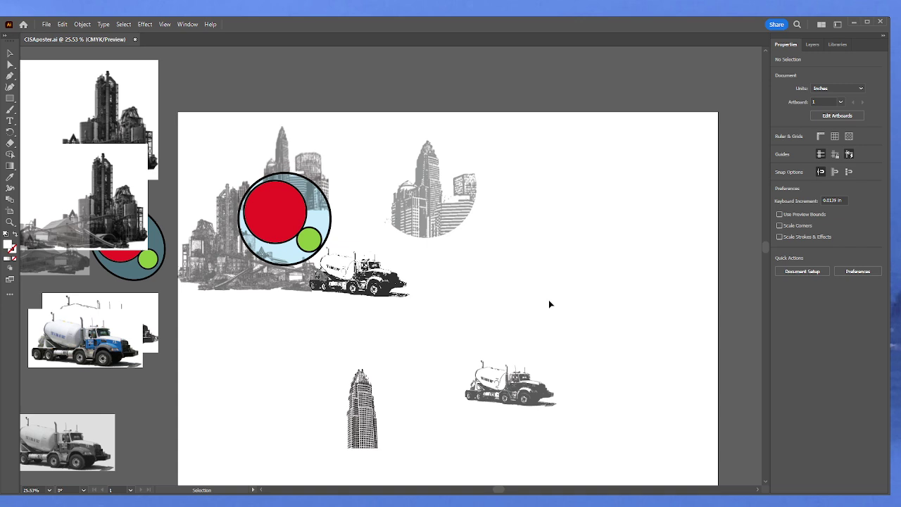
# Step: Switch to the architectural bid PDF in Acrobat, hide its bookmarks, and go back to cover sheet A000
pyautogui.click(856, 24)
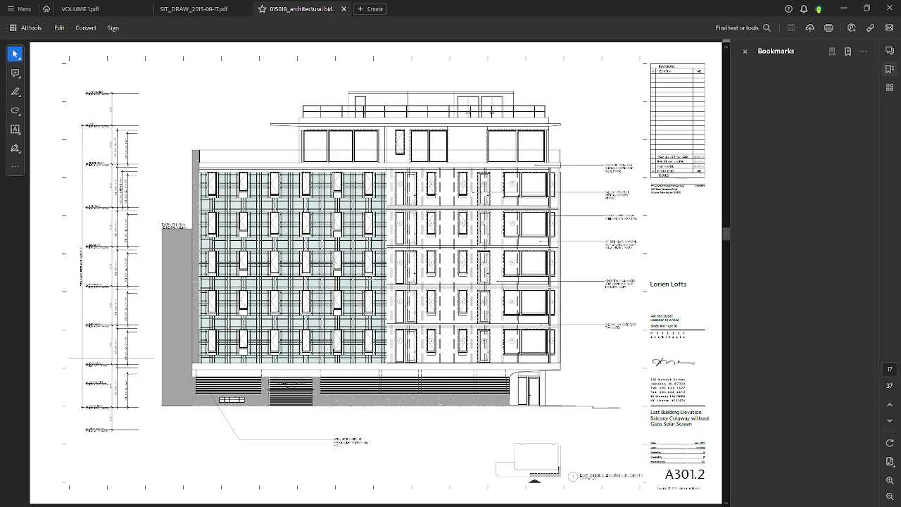
pyautogui.scroll(2, 374, 281)
pyautogui.click(745, 52)
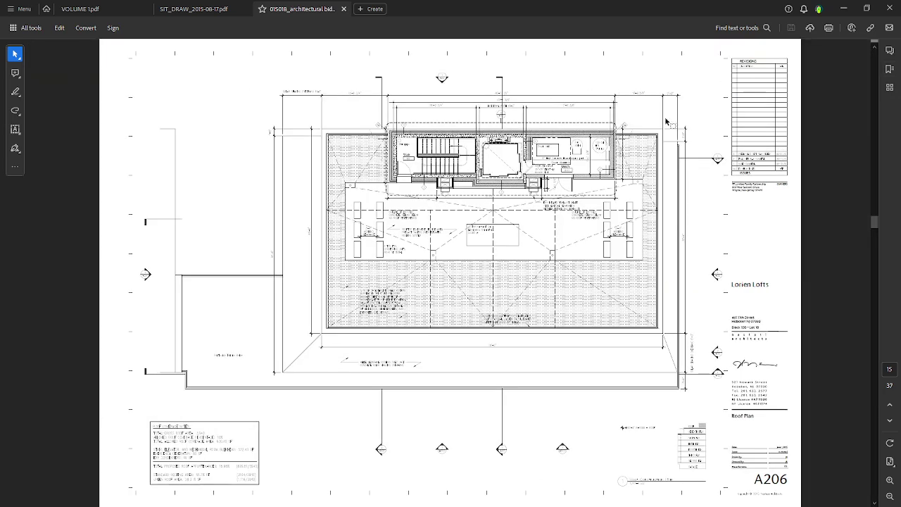
pyautogui.scroll(10, 521, 259)
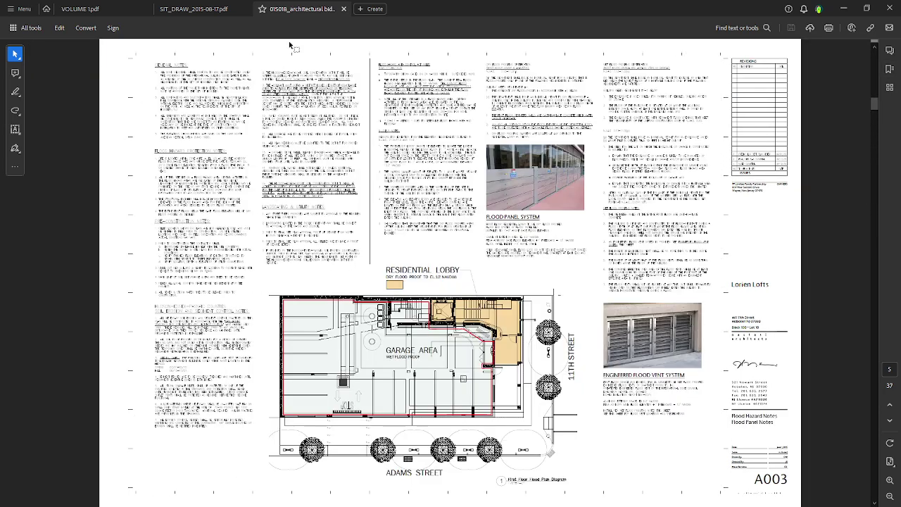
pyautogui.scroll(4, 546, 239)
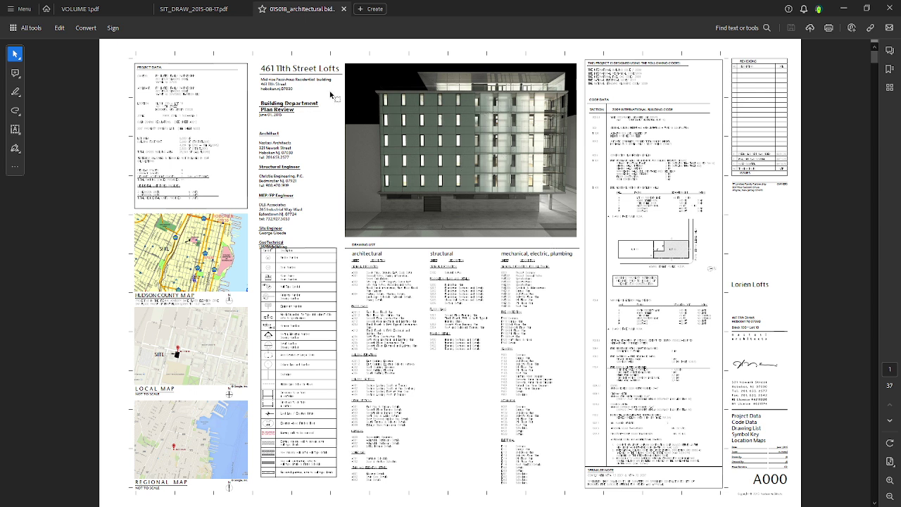
# Step: Examine cover sheet A000 up close, including the project title, project data, location maps, drawing list, code data and title block
pyautogui.click(281, 70)
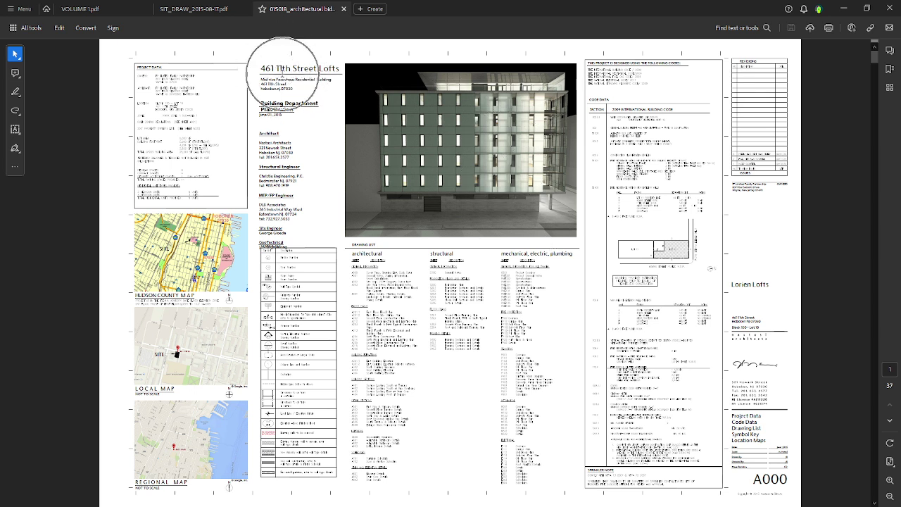
pyautogui.click(283, 71)
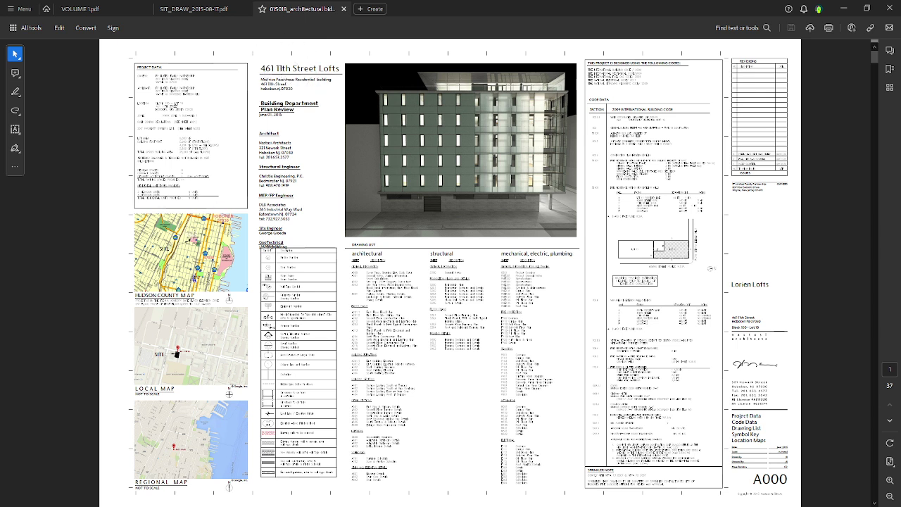
pyautogui.click(180, 366)
pyautogui.scroll(2, 148, 117)
pyautogui.scroll(1, 144, 176)
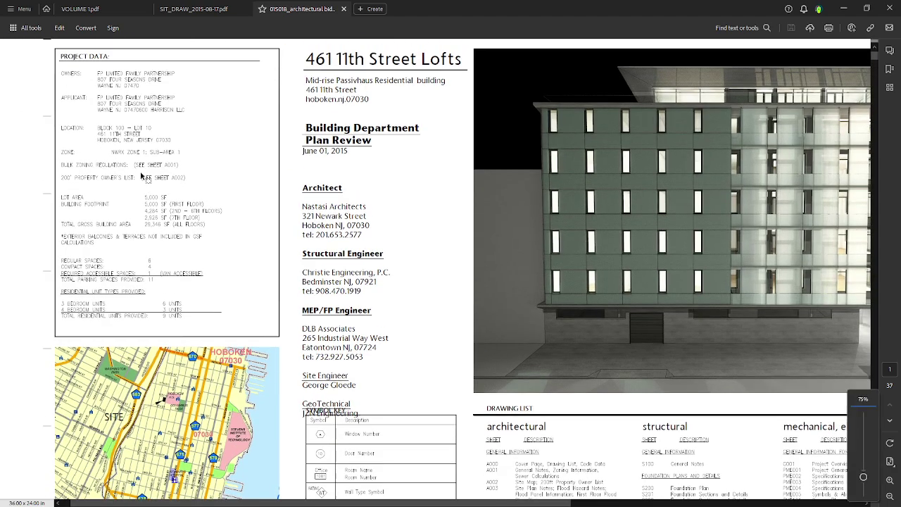
pyautogui.scroll(1, 141, 163)
pyautogui.scroll(-3, 205, 205)
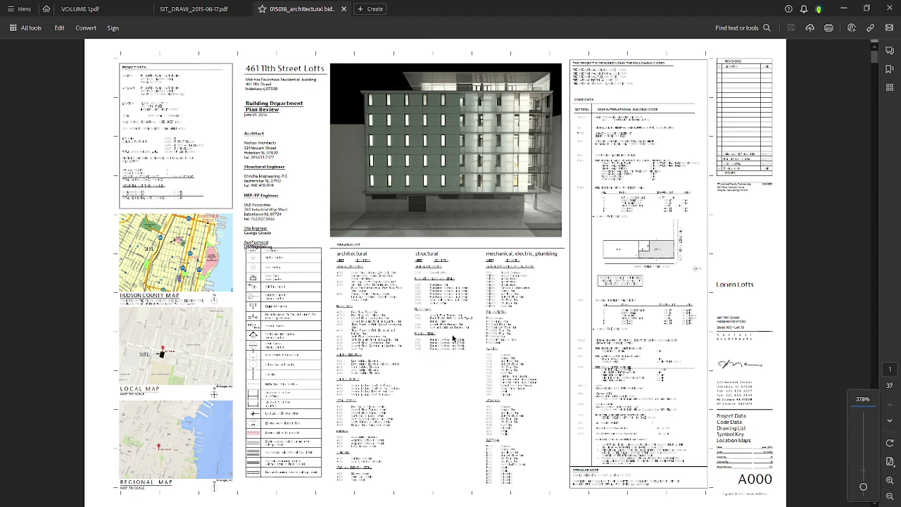
pyautogui.scroll(3, 457, 341)
pyautogui.scroll(1, 340, 255)
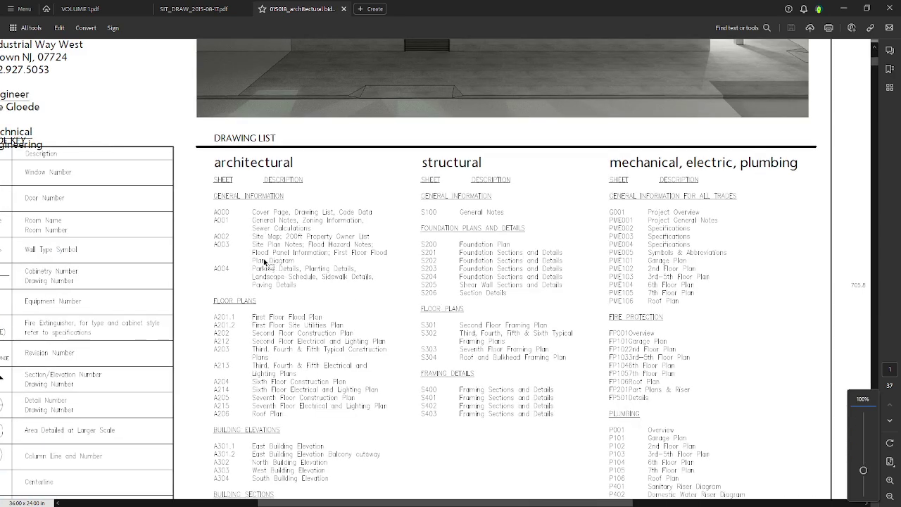
pyautogui.scroll(-3, 262, 257)
pyautogui.scroll(1, 746, 182)
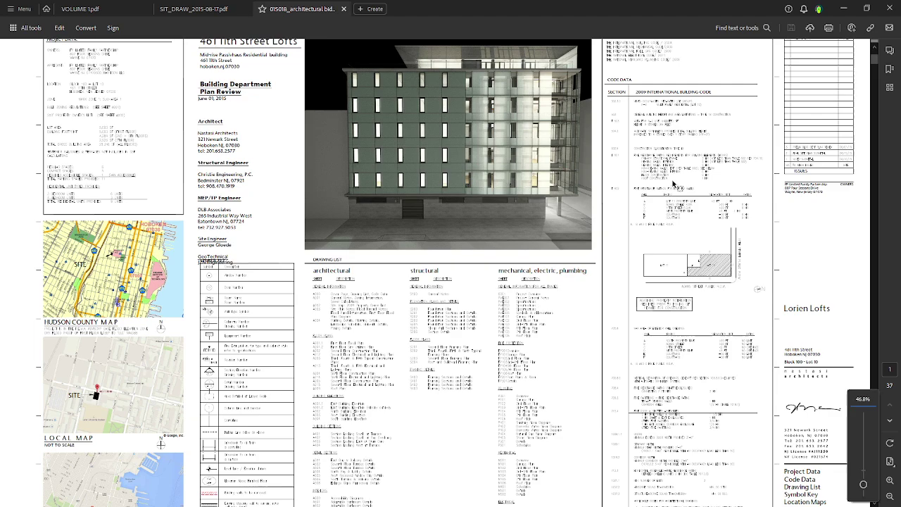
pyautogui.scroll(1, 765, 152)
pyautogui.scroll(-2, 534, 181)
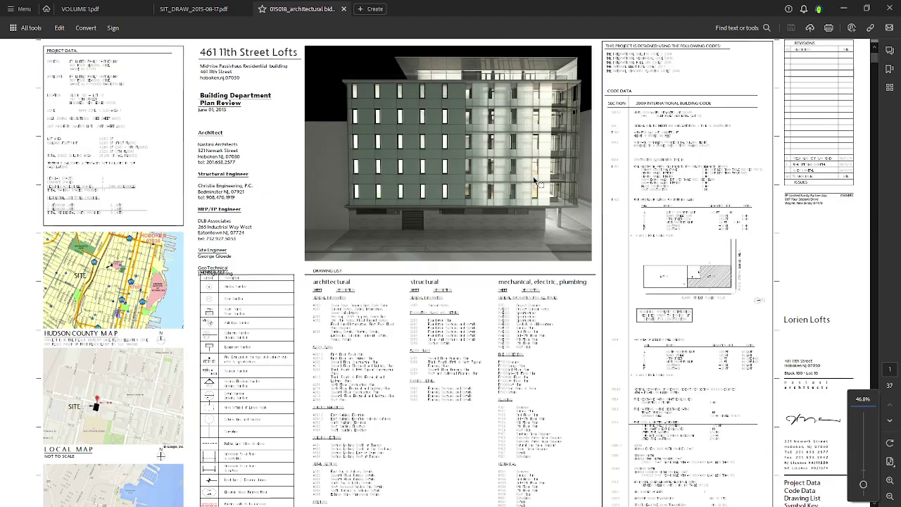
pyautogui.scroll(1, 638, 270)
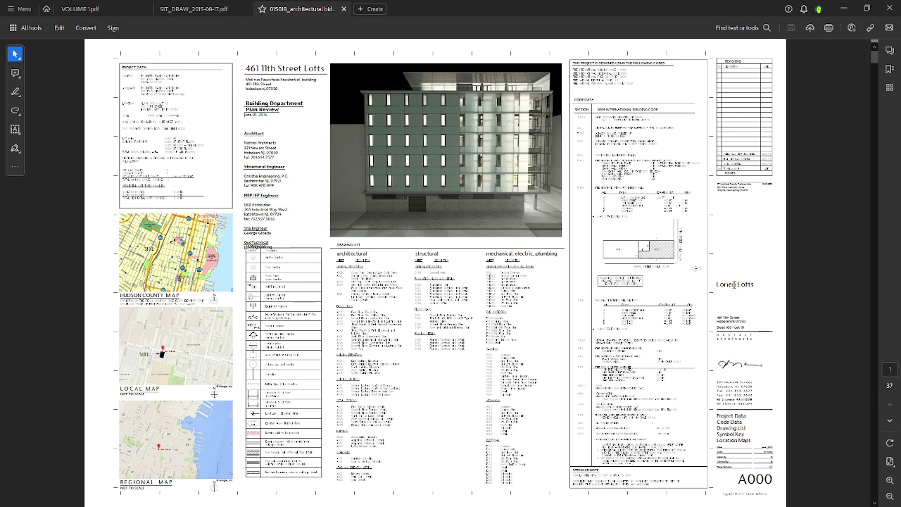
pyautogui.click(745, 288)
# Step: Look through the general information sheets from A001 to A005, and return to sheet A001
pyautogui.scroll(-1, 440, 416)
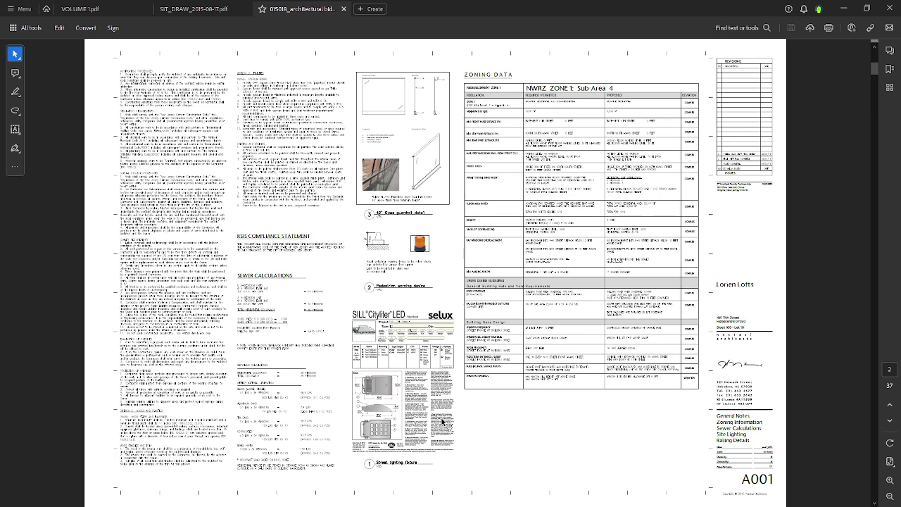
pyautogui.scroll(1, 440, 416)
pyautogui.scroll(-1, 442, 421)
pyautogui.scroll(-1, 442, 421)
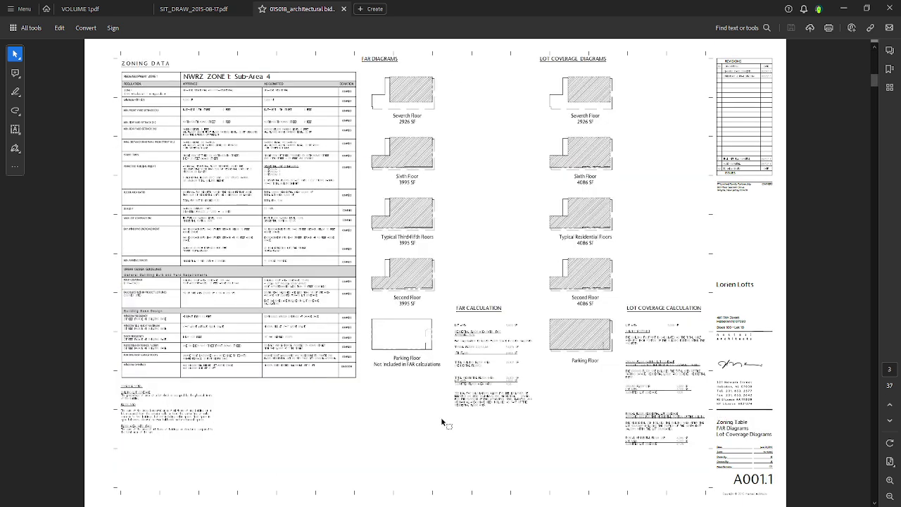
pyautogui.scroll(-1, 442, 421)
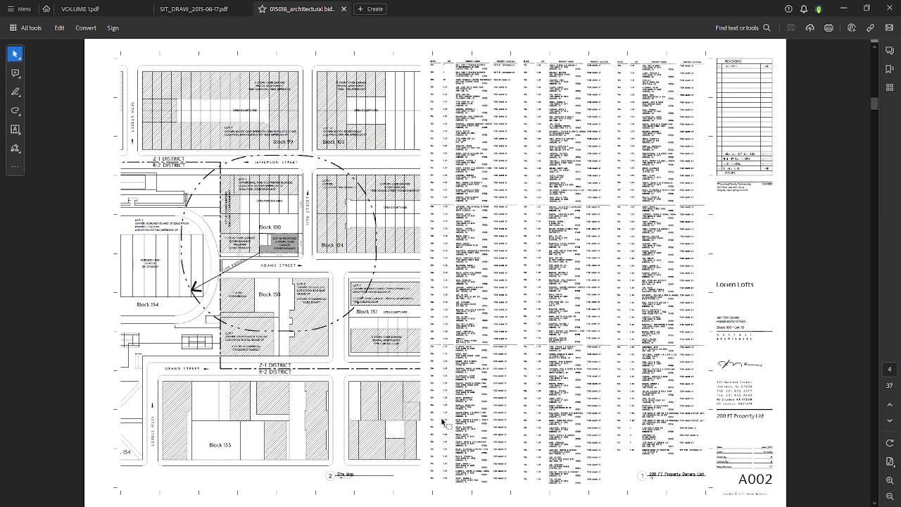
pyautogui.scroll(-1, 441, 421)
pyautogui.scroll(-1, 442, 422)
pyautogui.scroll(-1, 442, 422)
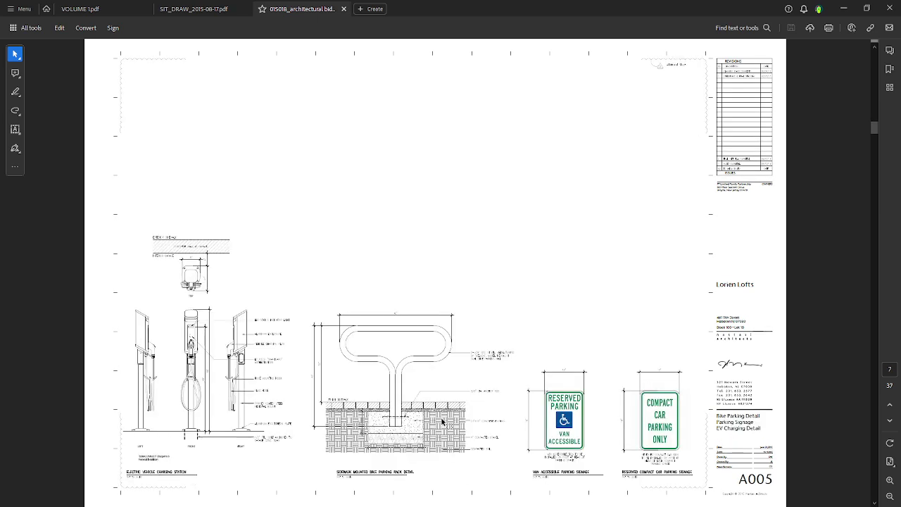
pyautogui.scroll(-1, 442, 421)
pyautogui.scroll(1, 442, 421)
pyautogui.scroll(3, 442, 421)
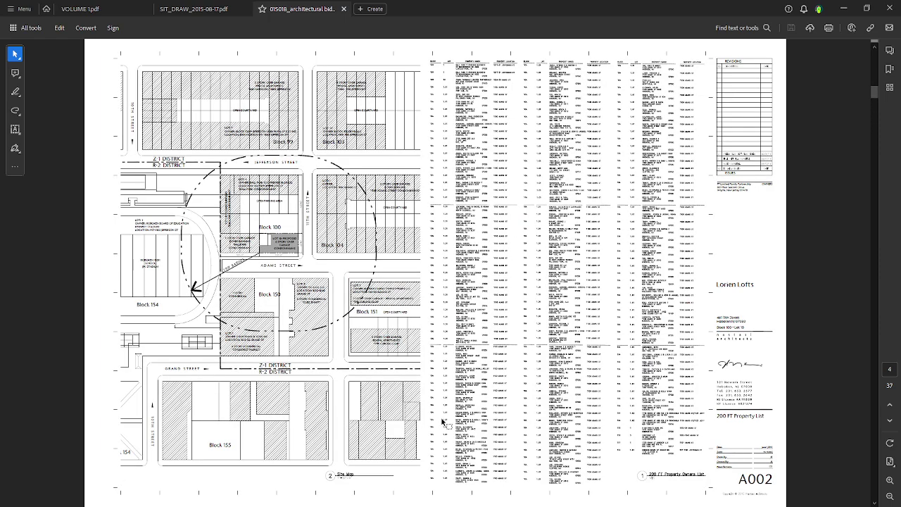
pyautogui.scroll(1, 442, 421)
pyautogui.scroll(1, 442, 422)
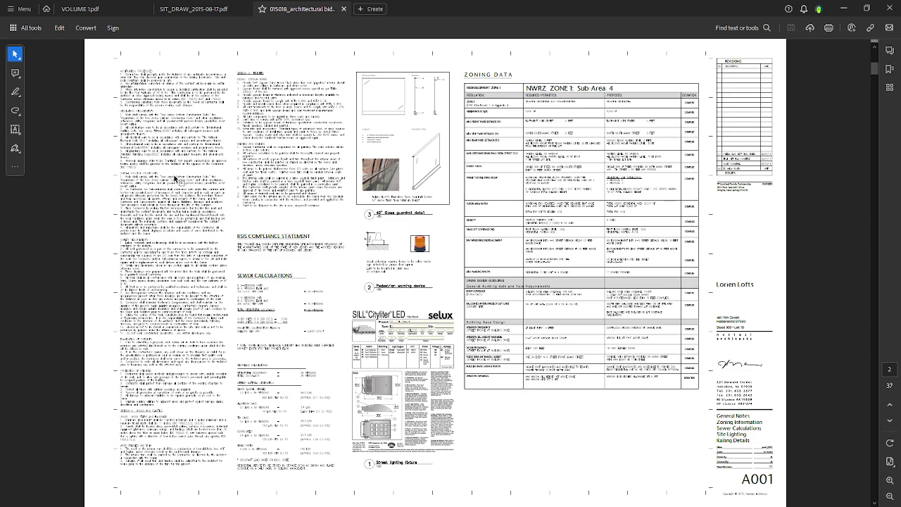
# Step: Examine sheet A001 up close, including the general notes, finishes specifications, guardrail detail, sewer calculations, street lighting fixture and zoning data
pyautogui.scroll(2, 131, 76)
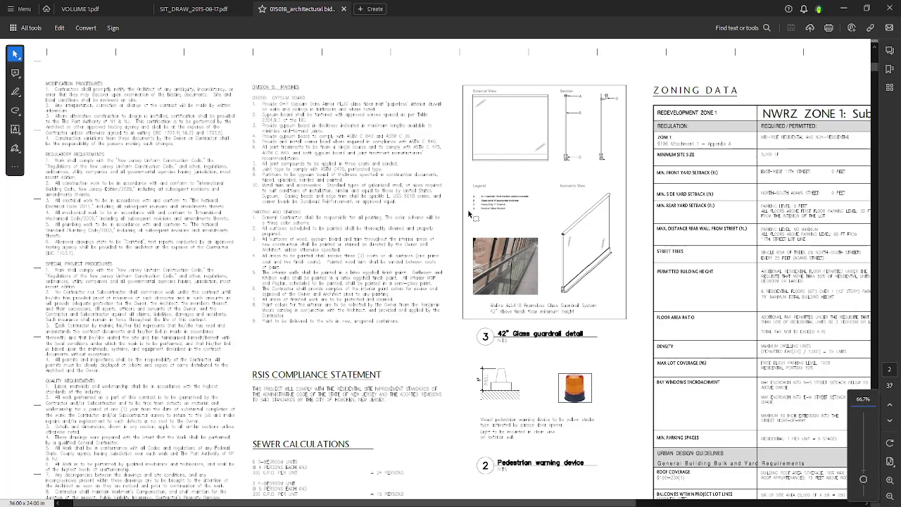
pyautogui.scroll(1, 65, 99)
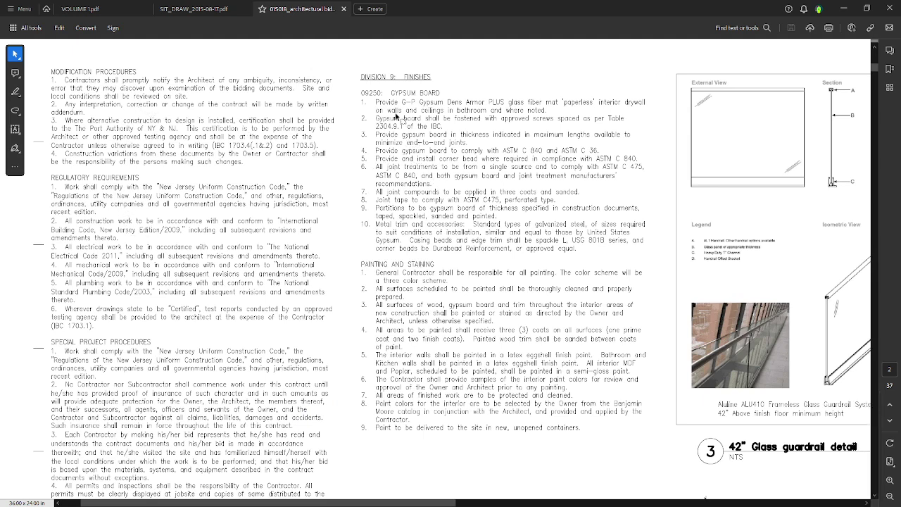
pyautogui.scroll(-1, 288, 197)
pyautogui.scroll(-1, 232, 190)
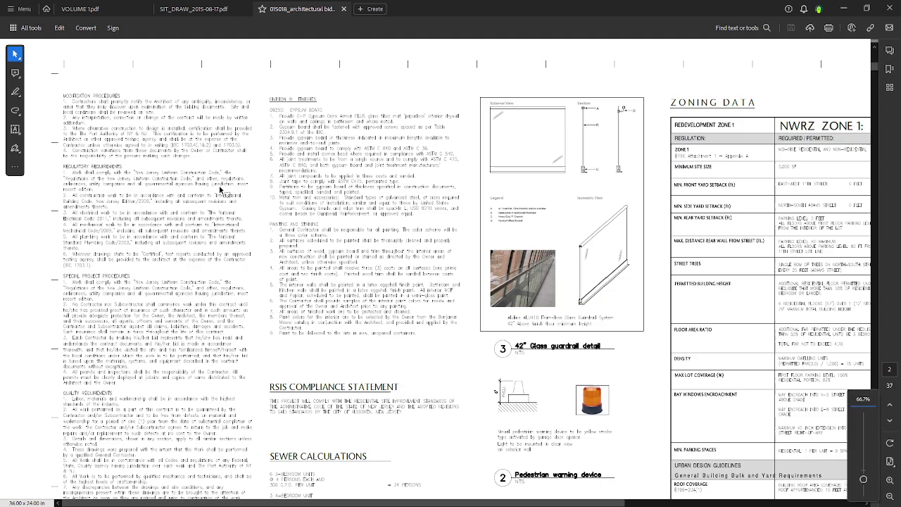
pyautogui.scroll(-1, 215, 184)
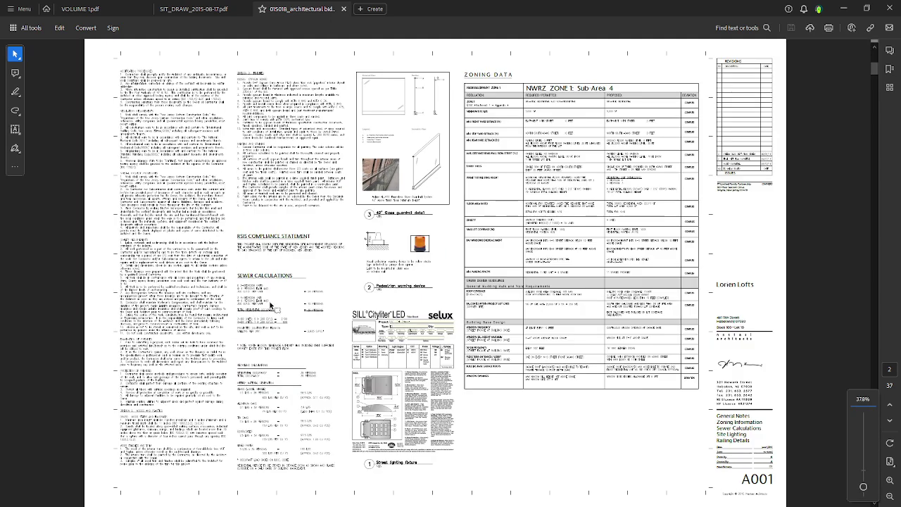
pyautogui.scroll(2, 270, 307)
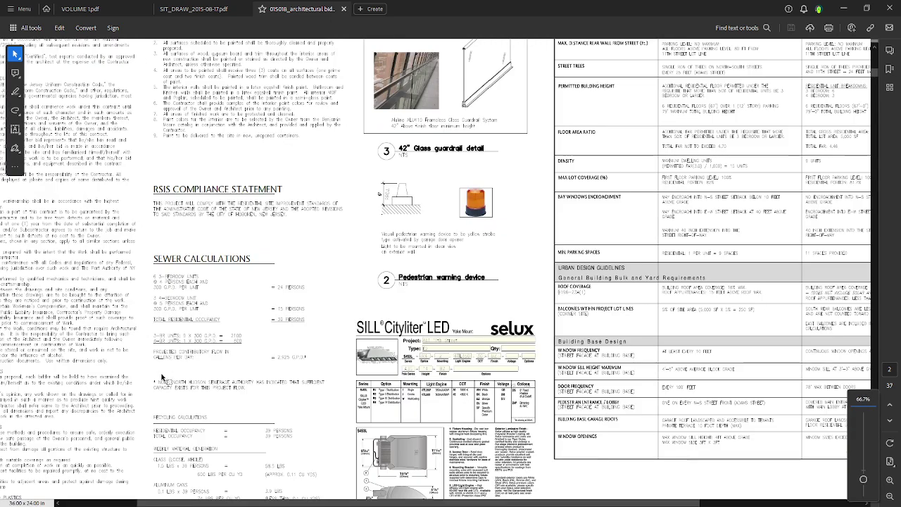
pyautogui.scroll(-1, 194, 279)
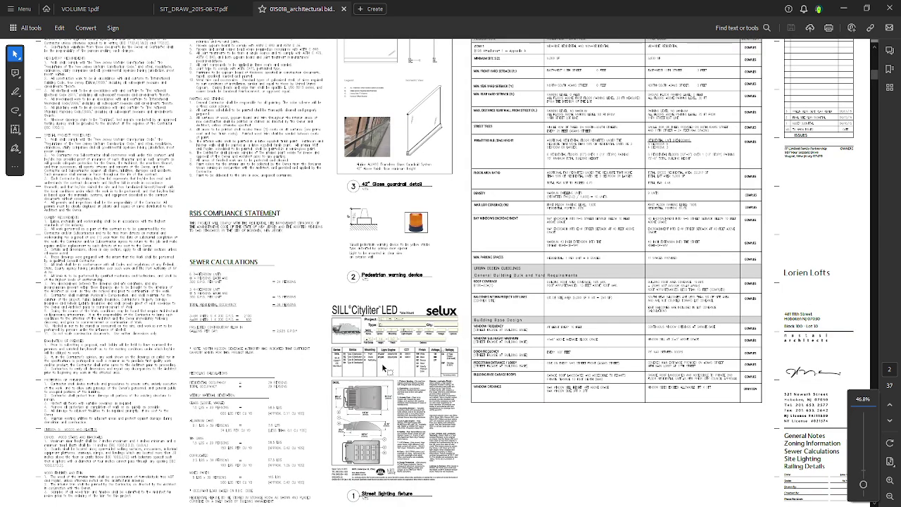
pyautogui.scroll(-2, 244, 321)
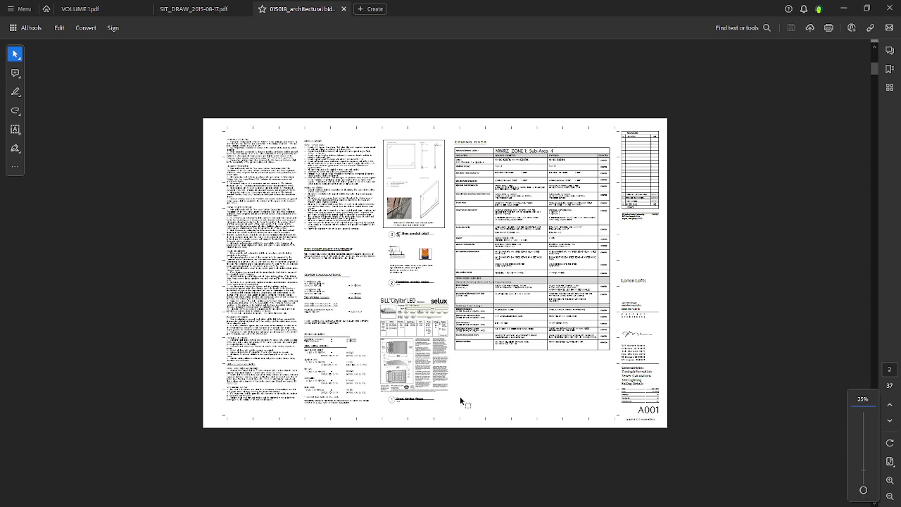
pyautogui.scroll(1, 460, 395)
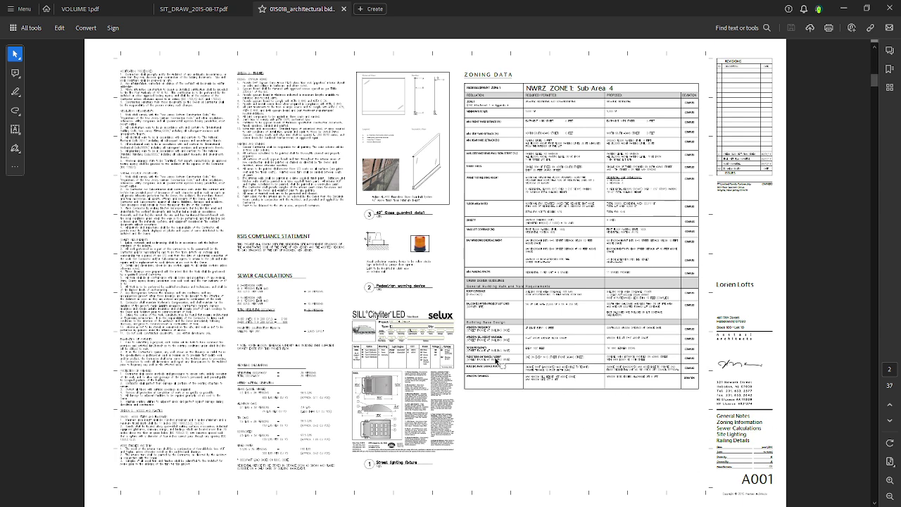
# Step: Page past the 200 FT Property List on sheet A002 to the parking, planting and paving details on sheet A004
pyautogui.scroll(-1, 496, 361)
pyautogui.scroll(-1, 429, 369)
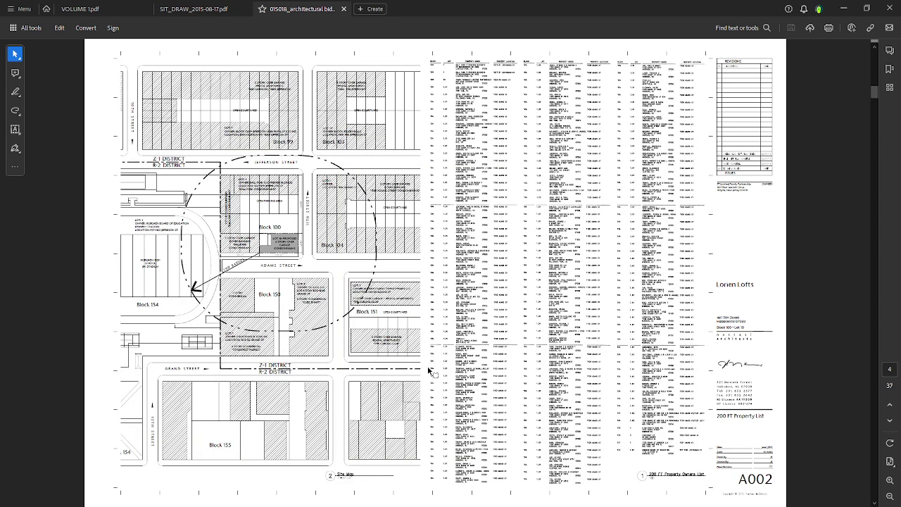
pyautogui.scroll(-2, 428, 371)
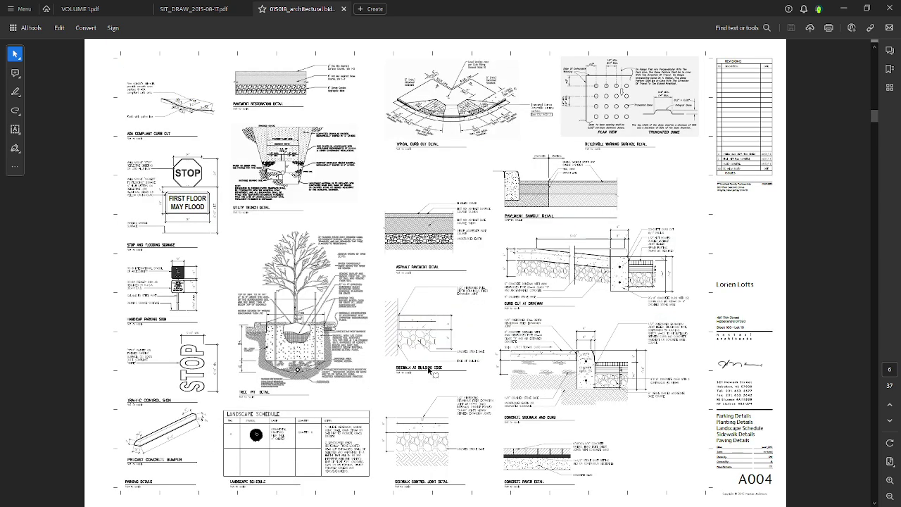
# Step: Look through sheet A005 and the construction plan sheets up to the typical third, fourth and fifth floor plan A203
pyautogui.scroll(-1, 427, 365)
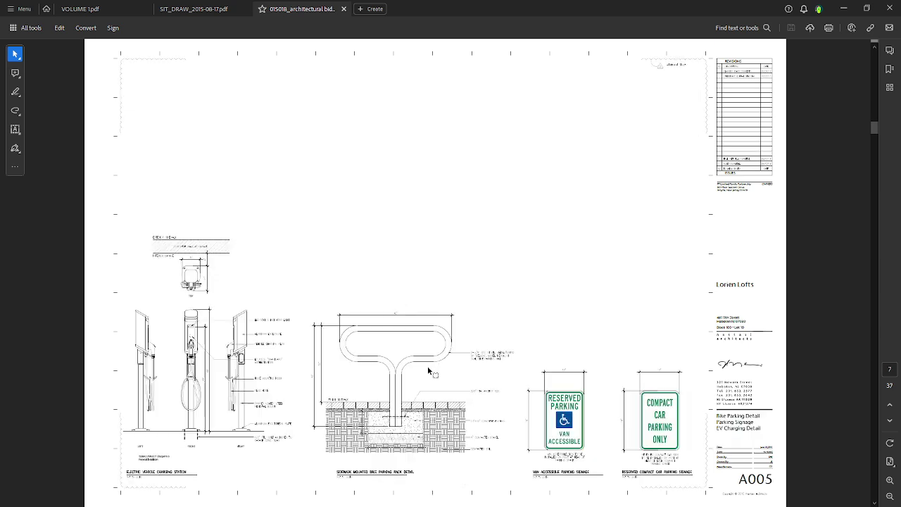
pyautogui.scroll(1, 482, 353)
pyautogui.scroll(-2, 427, 361)
pyautogui.scroll(-1, 426, 361)
pyautogui.scroll(-1, 426, 361)
pyautogui.scroll(-1, 426, 361)
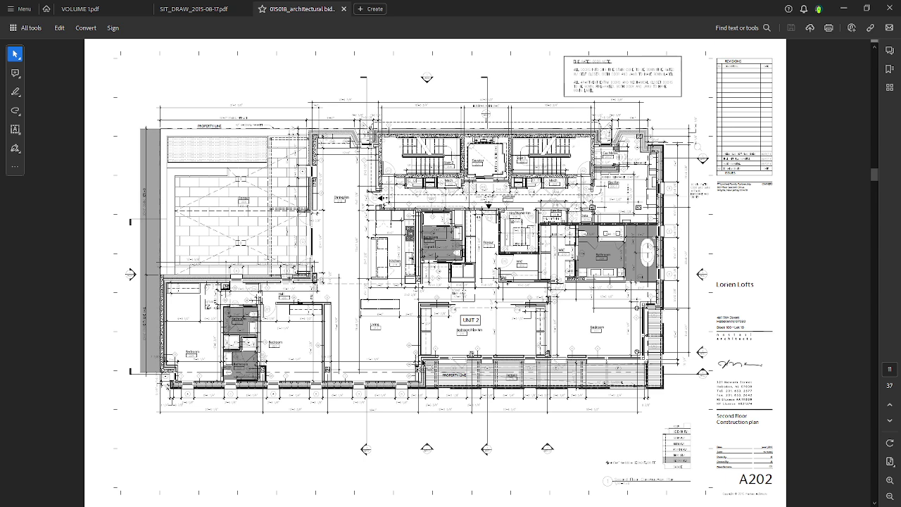
pyautogui.scroll(-1, 454, 384)
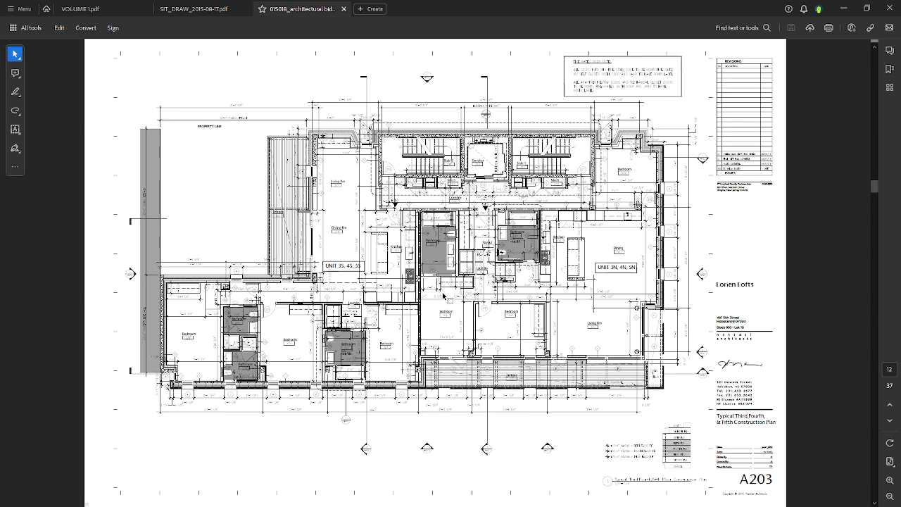
pyautogui.scroll(-1, 440, 294)
# Step: Look through the building elevation sheets from A301.1 to A303, including the east balcony cutaway on A301.2
pyautogui.scroll(-4, 441, 294)
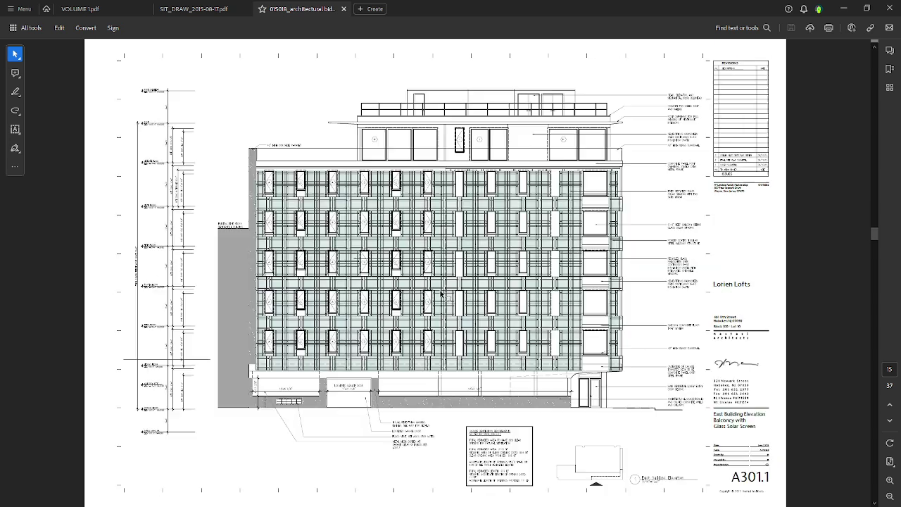
pyautogui.scroll(-2, 407, 298)
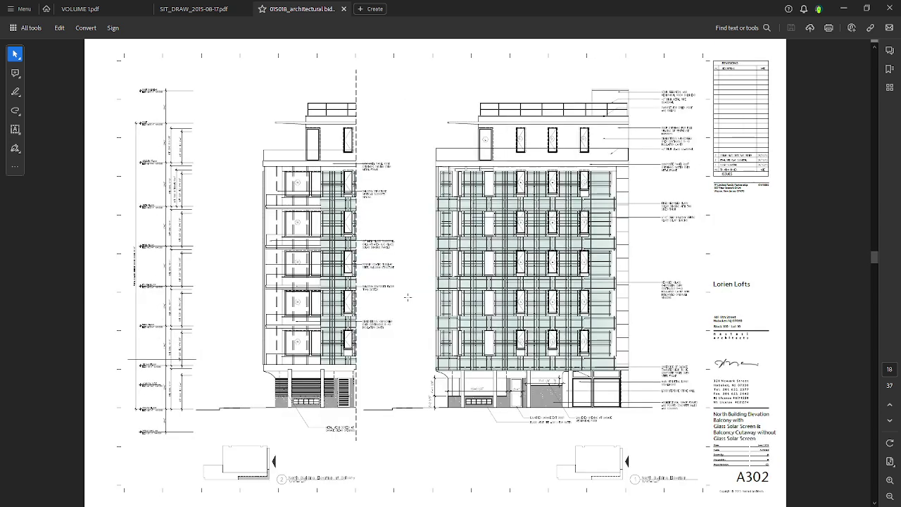
pyautogui.scroll(2, 399, 321)
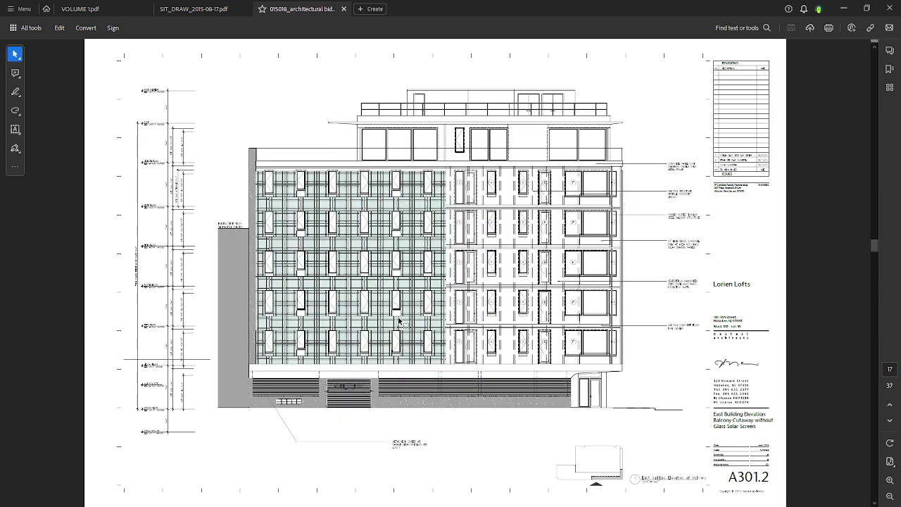
pyautogui.scroll(-2, 399, 321)
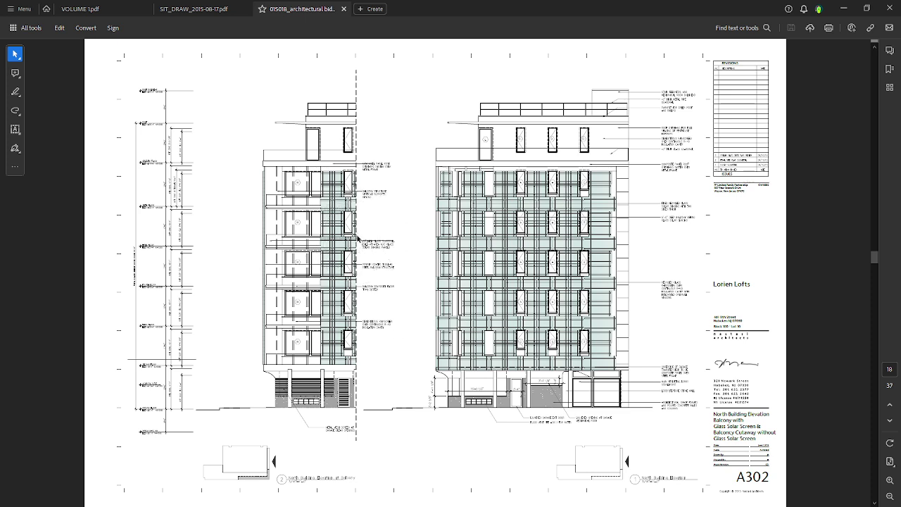
pyautogui.scroll(-2, 394, 299)
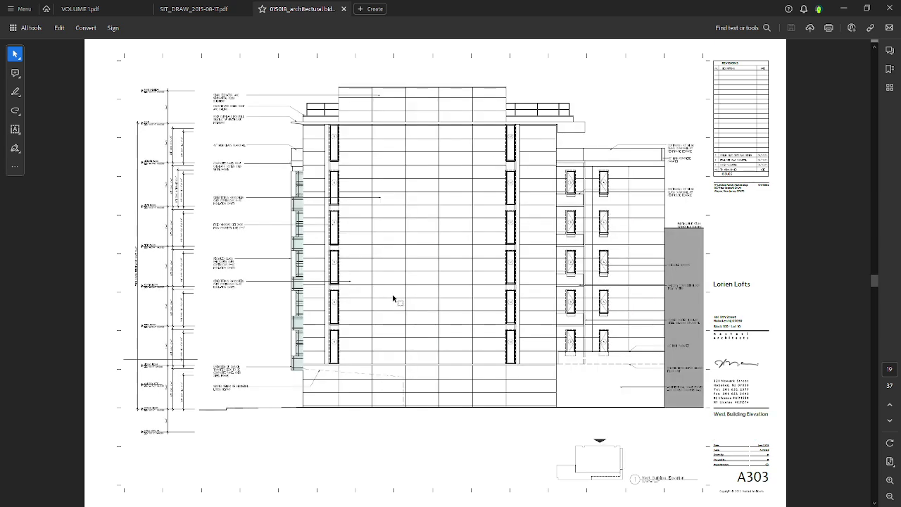
# Step: Compare building section sheets A402 and A403 with the section details on A501, ending on sheet A403
pyautogui.scroll(-3, 394, 299)
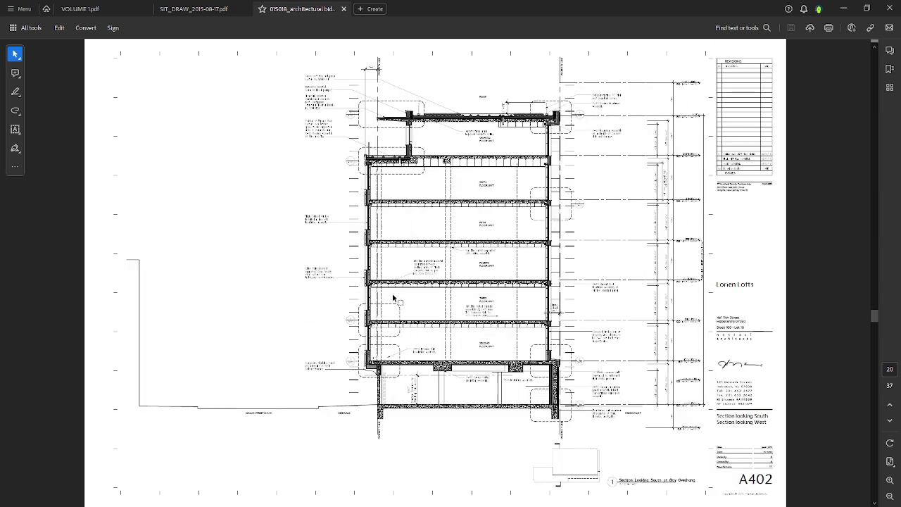
pyautogui.scroll(1, 394, 299)
pyautogui.scroll(1, 394, 299)
pyautogui.scroll(-1, 392, 298)
pyautogui.scroll(-2, 392, 298)
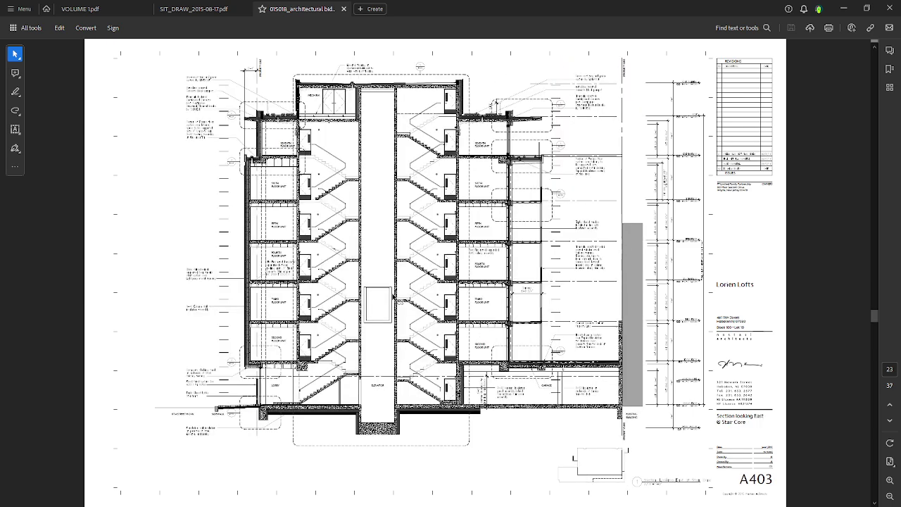
pyautogui.scroll(1, 393, 298)
pyautogui.scroll(-1, 393, 297)
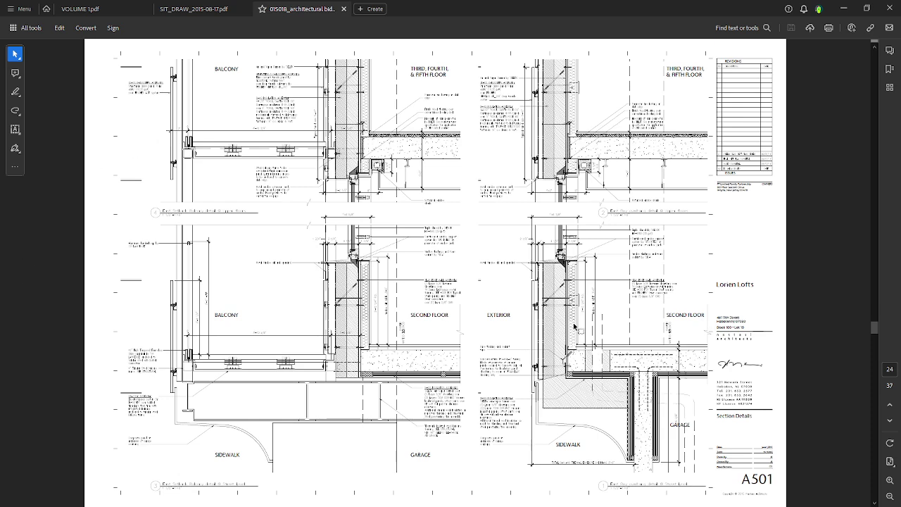
pyautogui.scroll(1, 464, 349)
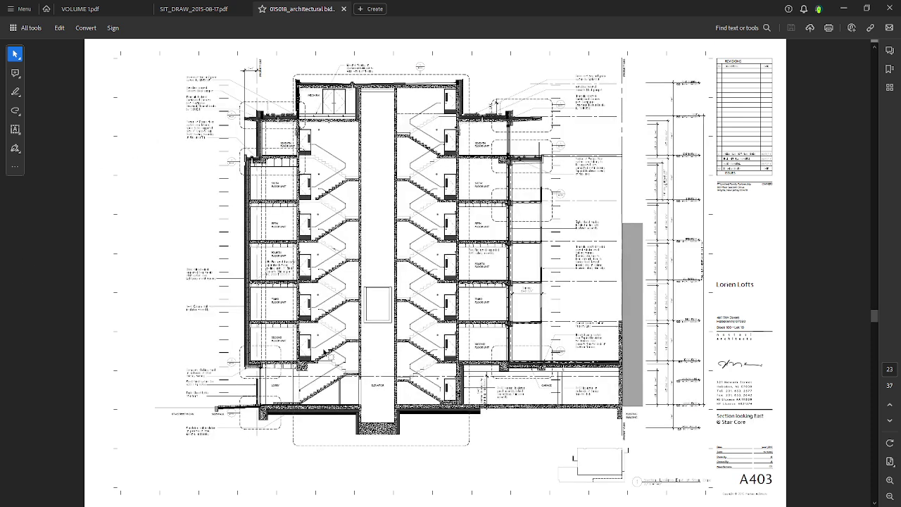
pyautogui.click(260, 114)
pyautogui.click(264, 166)
# Step: Switch to SIT_DRAW_2015-08-17.pdf and look through its building and wall sections from A-313 to A-402, ending on sheet A-324
pyautogui.click(200, 10)
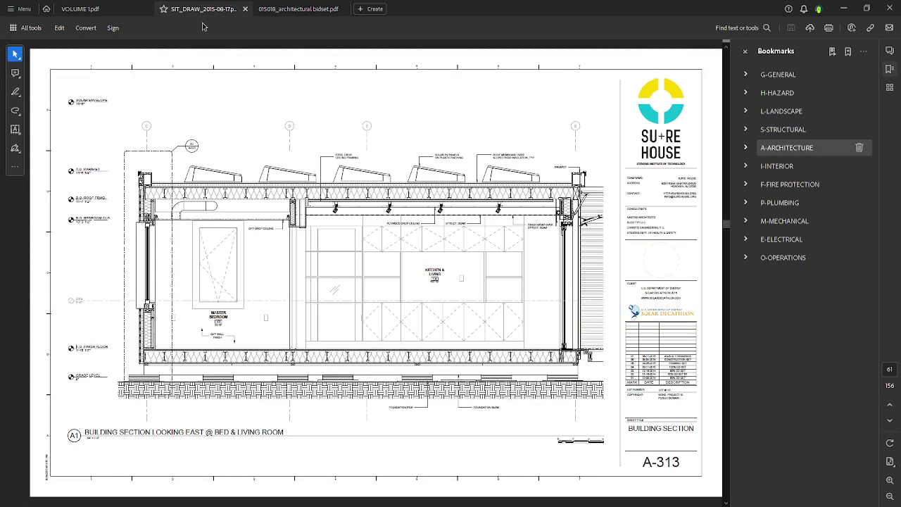
pyautogui.scroll(-2, 318, 291)
pyautogui.scroll(-7, 318, 291)
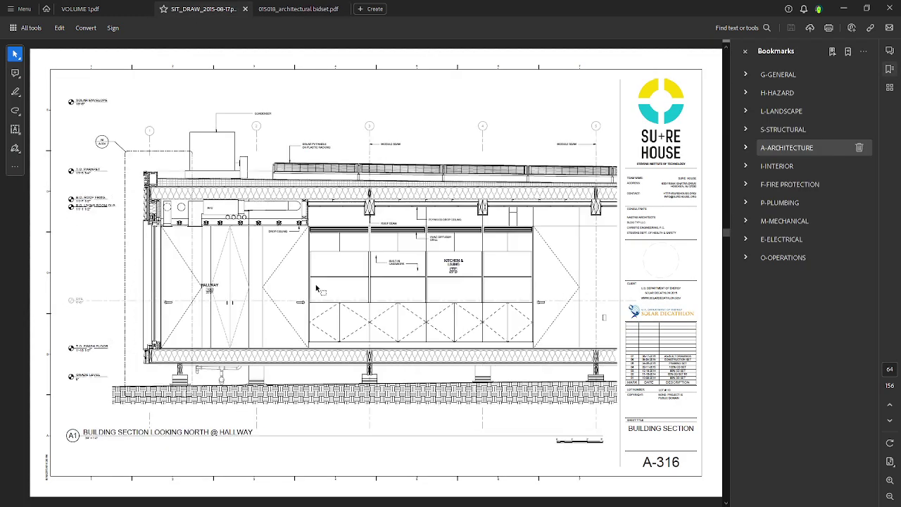
pyautogui.scroll(-2, 316, 284)
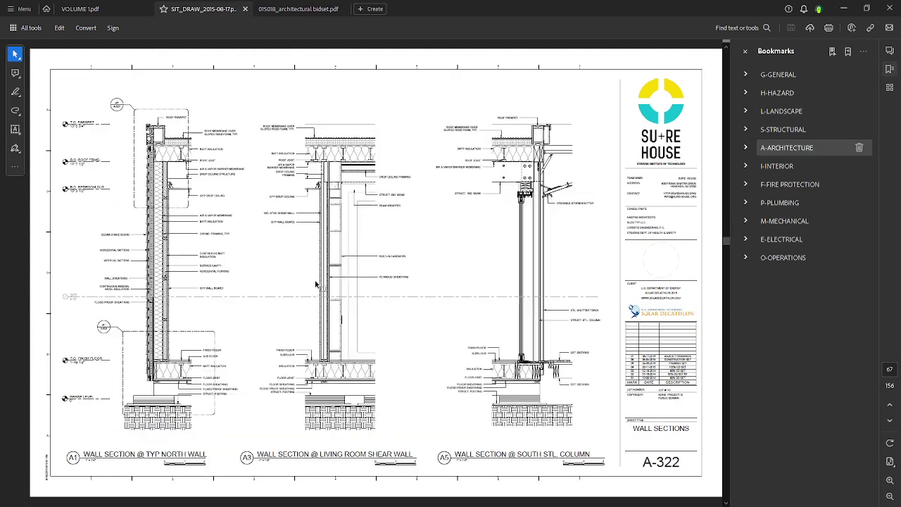
pyautogui.scroll(-1, 315, 282)
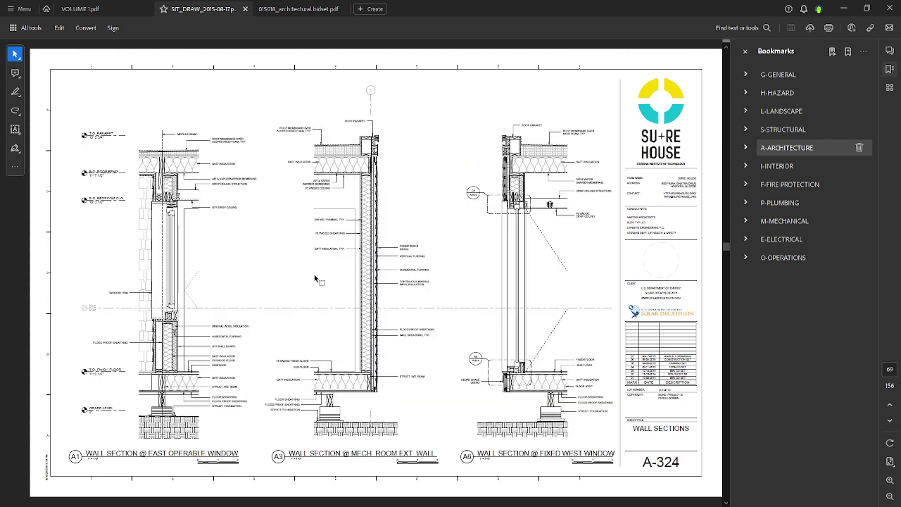
pyautogui.scroll(-2, 315, 280)
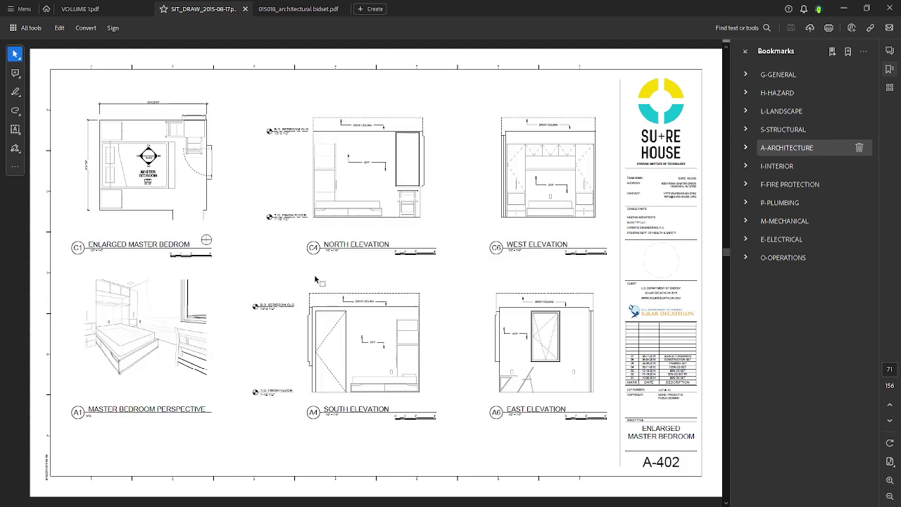
pyautogui.scroll(2, 330, 307)
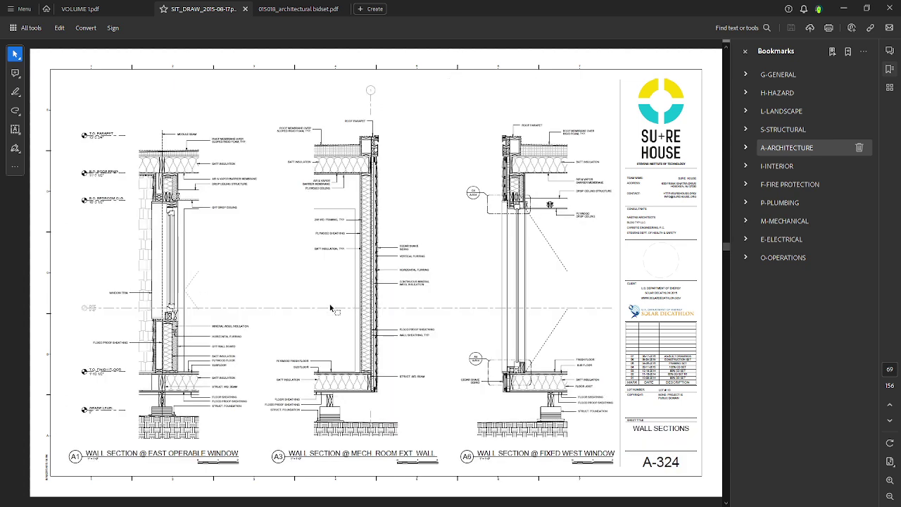
# Step: Switch to VOLUME 1.pdf and look through its sheets from the life safety plans to the storm drainage profiles on CE202
pyautogui.click(117, 10)
pyautogui.scroll(-6, 285, 294)
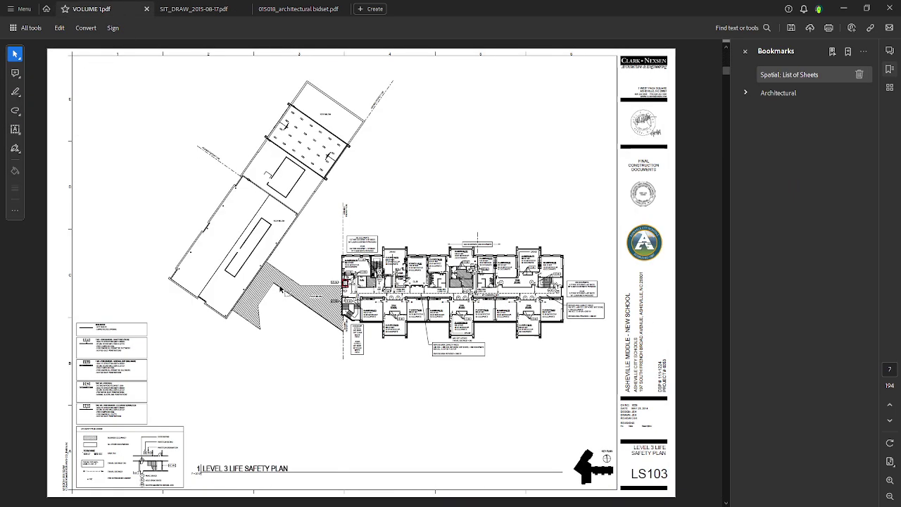
pyautogui.scroll(-7, 279, 284)
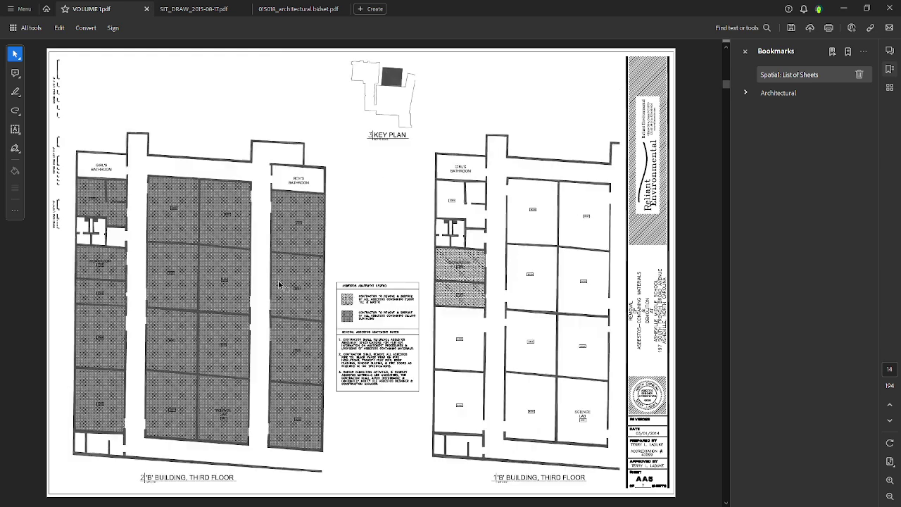
pyautogui.scroll(-2, 278, 282)
pyautogui.scroll(-2, 278, 279)
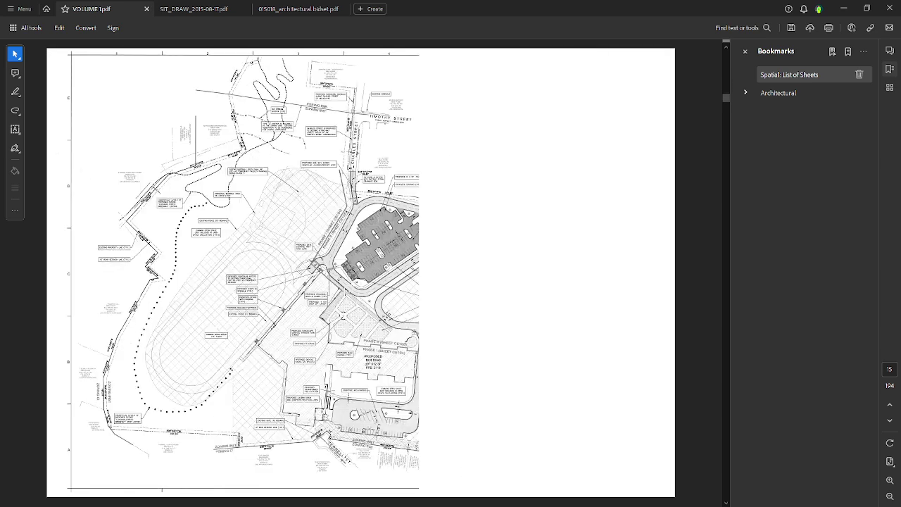
pyautogui.scroll(-15, 281, 277)
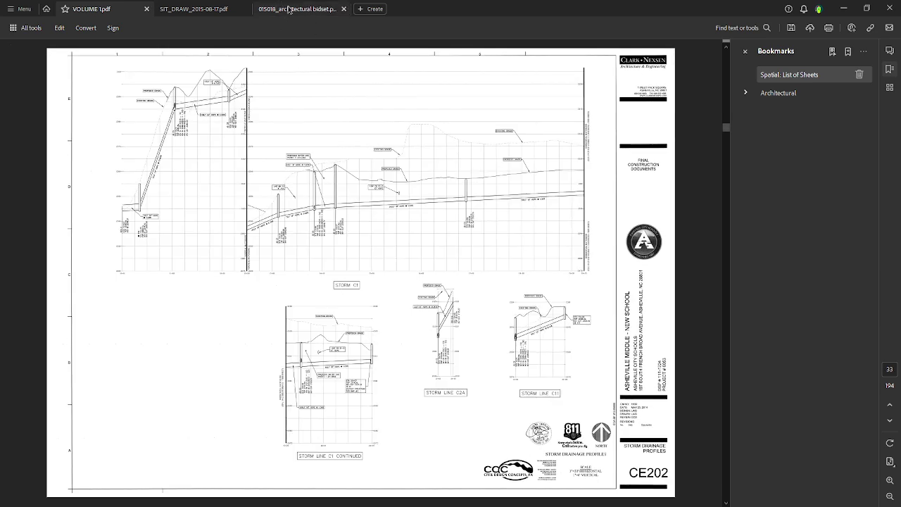
# Step: Return to the architectural bid set and page back from section A403 past the roof and floor plans to sheet A005
pyautogui.click(289, 9)
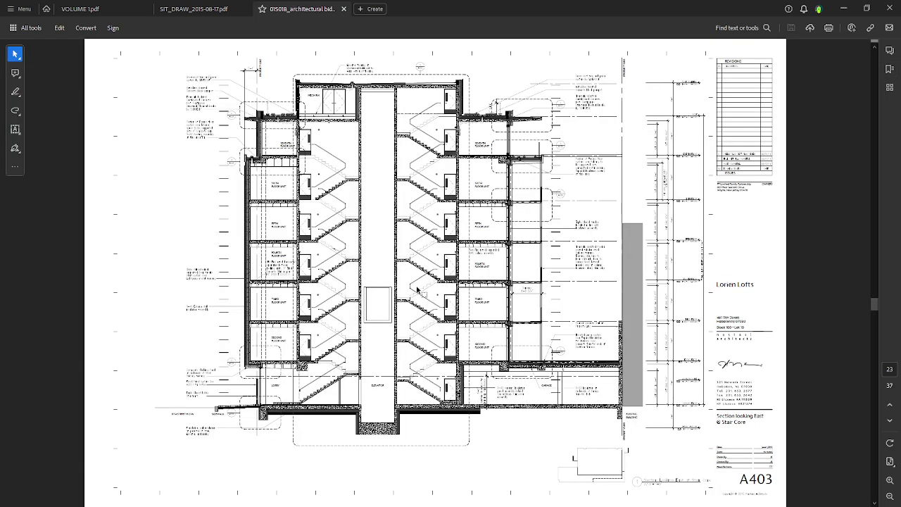
pyautogui.scroll(8, 417, 288)
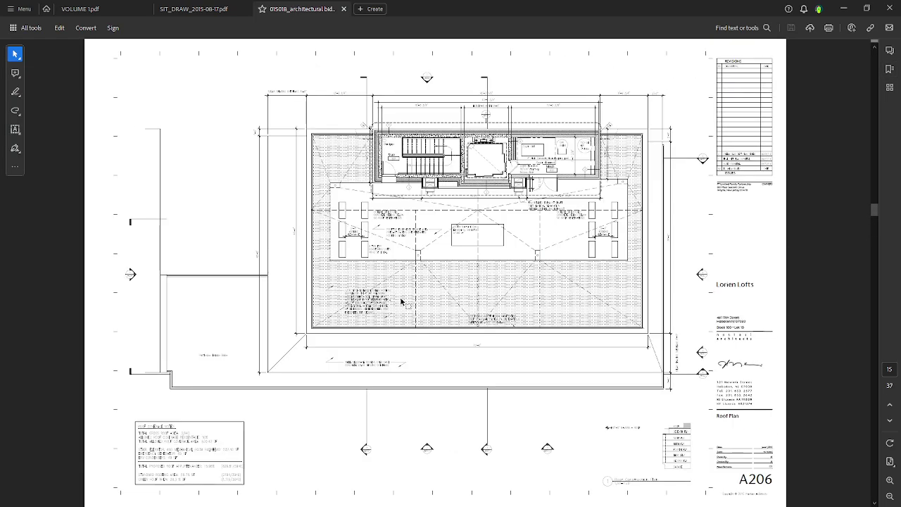
pyautogui.scroll(4, 401, 301)
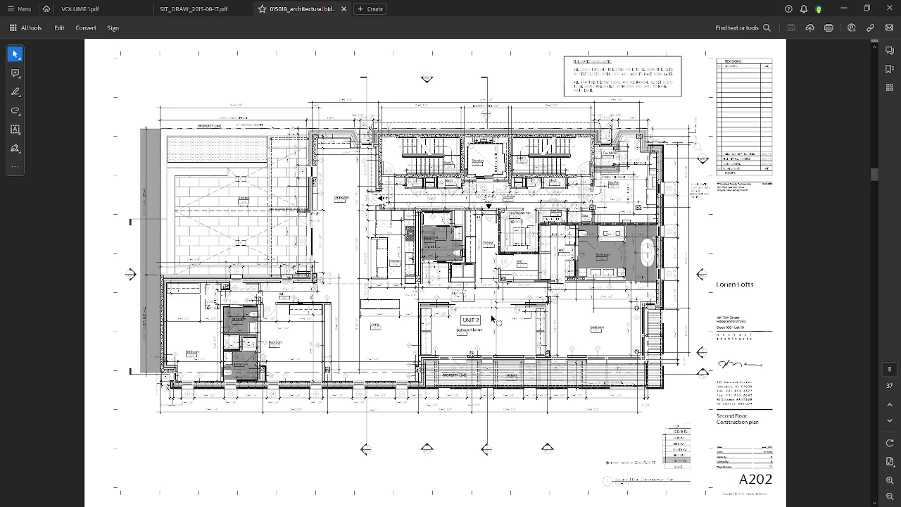
pyautogui.scroll(4, 493, 318)
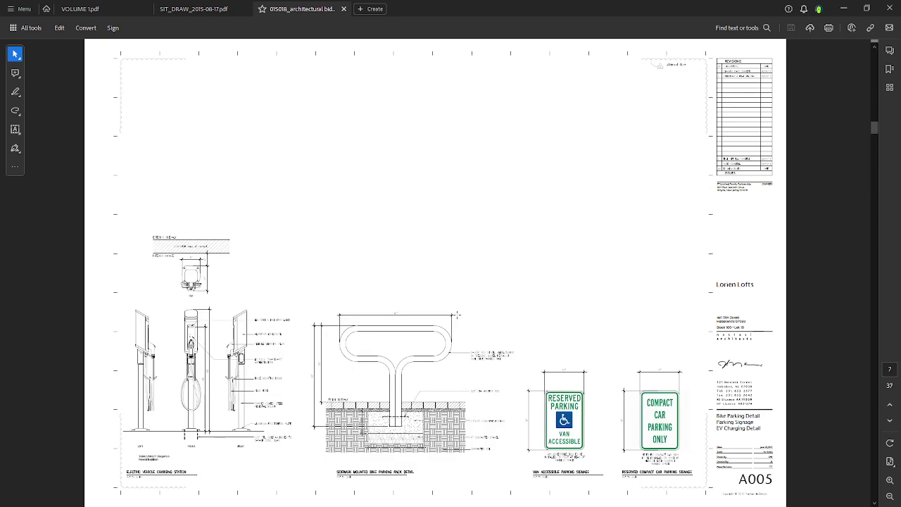
# Step: Look through the floor plan sheets from A201.2 to the seventh floor plan A205, and minimize the PDF window
pyautogui.scroll(-3, 449, 298)
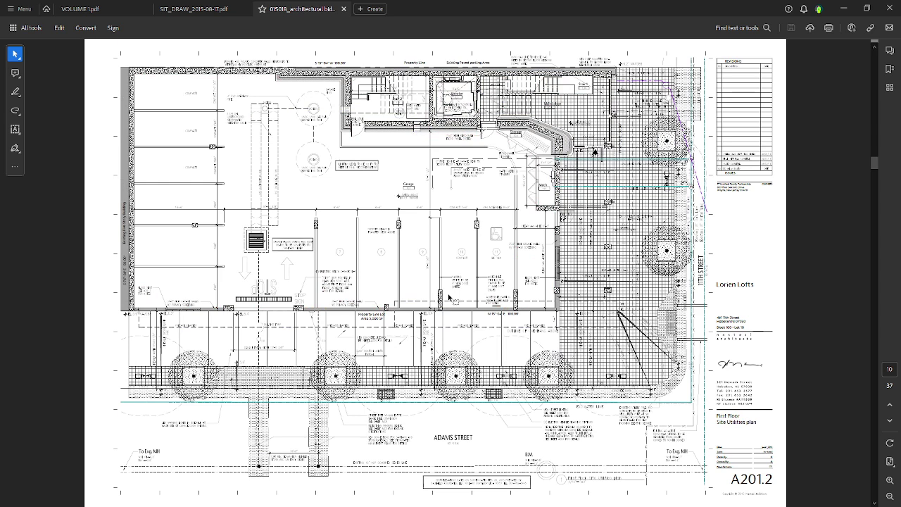
pyautogui.scroll(-1, 449, 299)
pyautogui.scroll(-2, 449, 298)
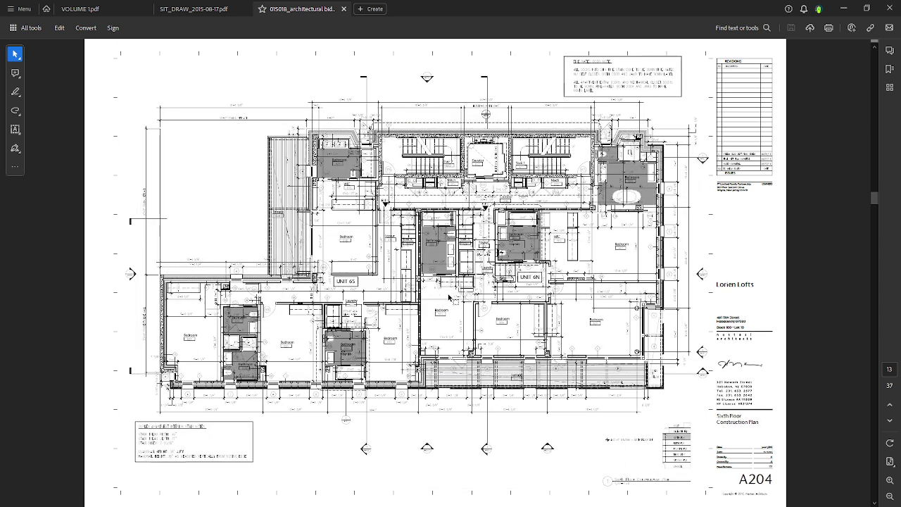
pyautogui.scroll(-1, 449, 298)
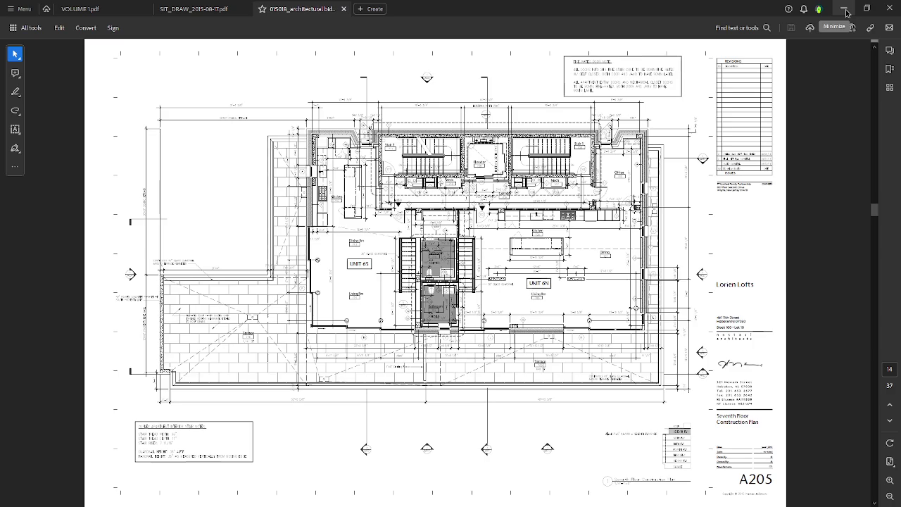
pyautogui.click(846, 12)
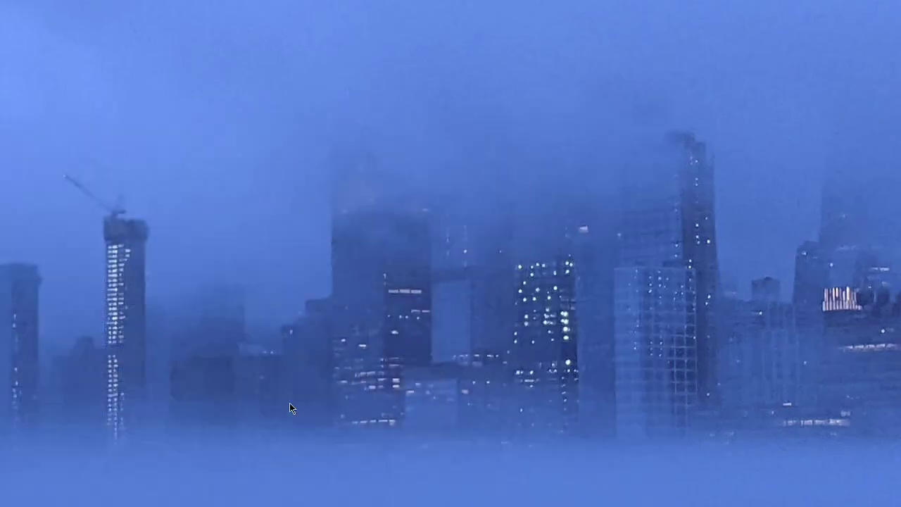